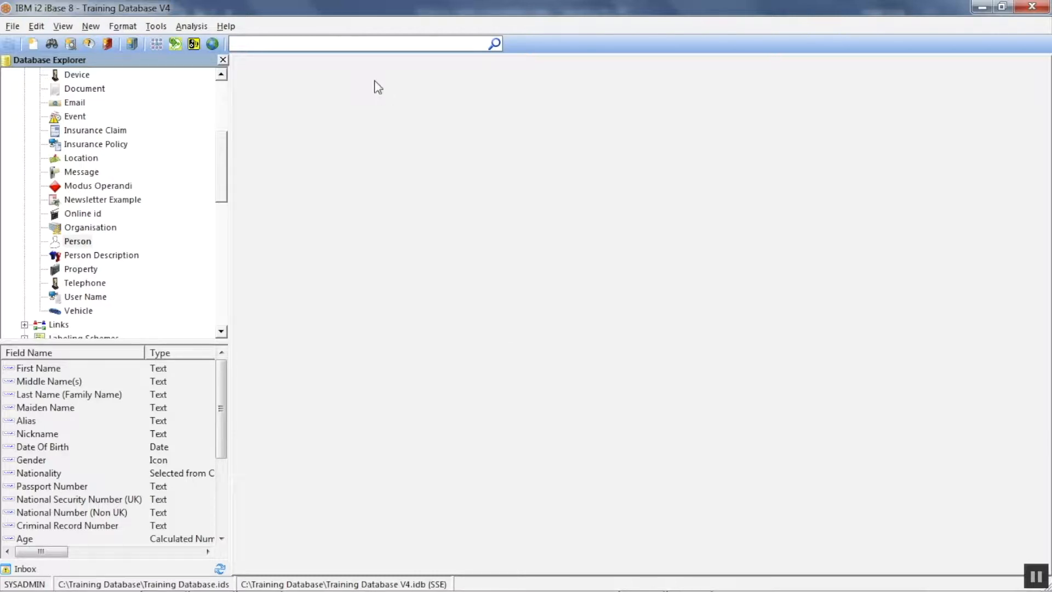
- Search all records for the person's full name and filter the results to the Person type
{"action": "left_click", "coordinate": [377, 45]}
{"action": "type", "text": "vidal picard"}
{"action": "key", "text": "Return"}
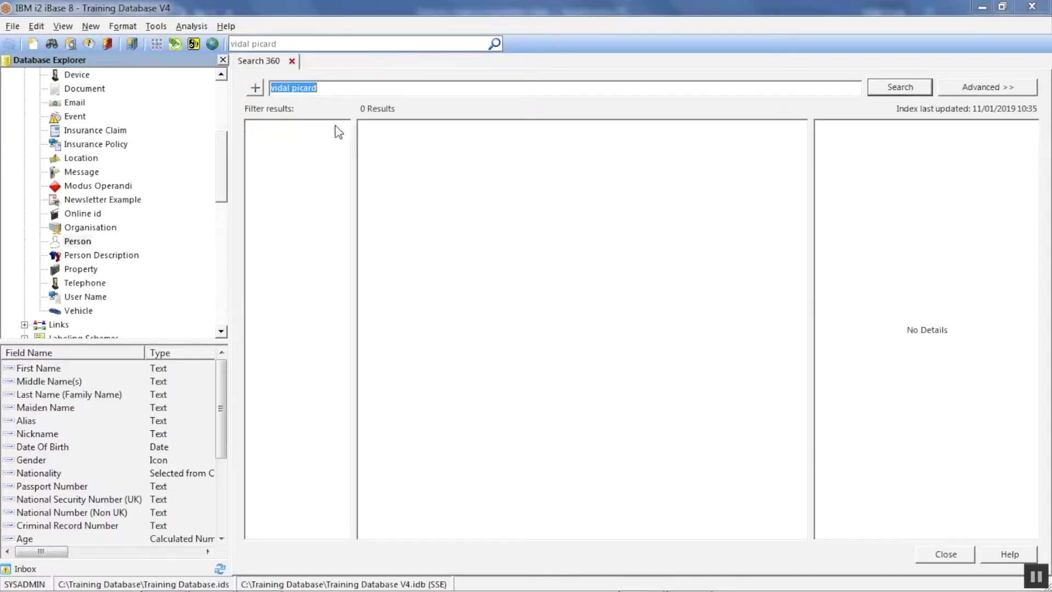
{"action": "left_click", "coordinate": [290, 152]}
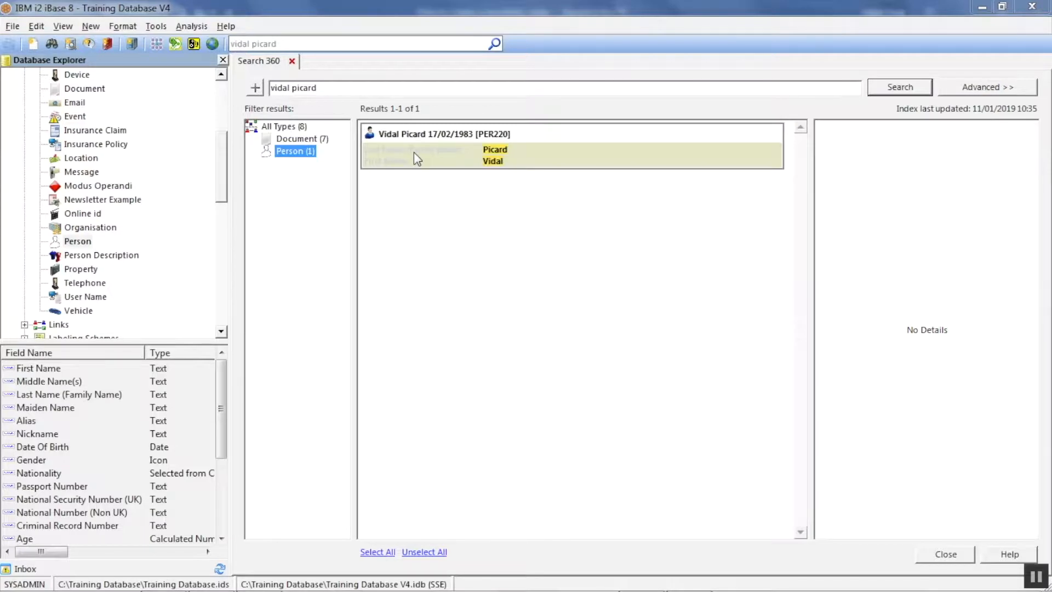
- Show the found Person record, examine the order of its name fields, and close the record
{"action": "right_click", "coordinate": [414, 154]}
{"action": "left_click", "coordinate": [440, 162]}
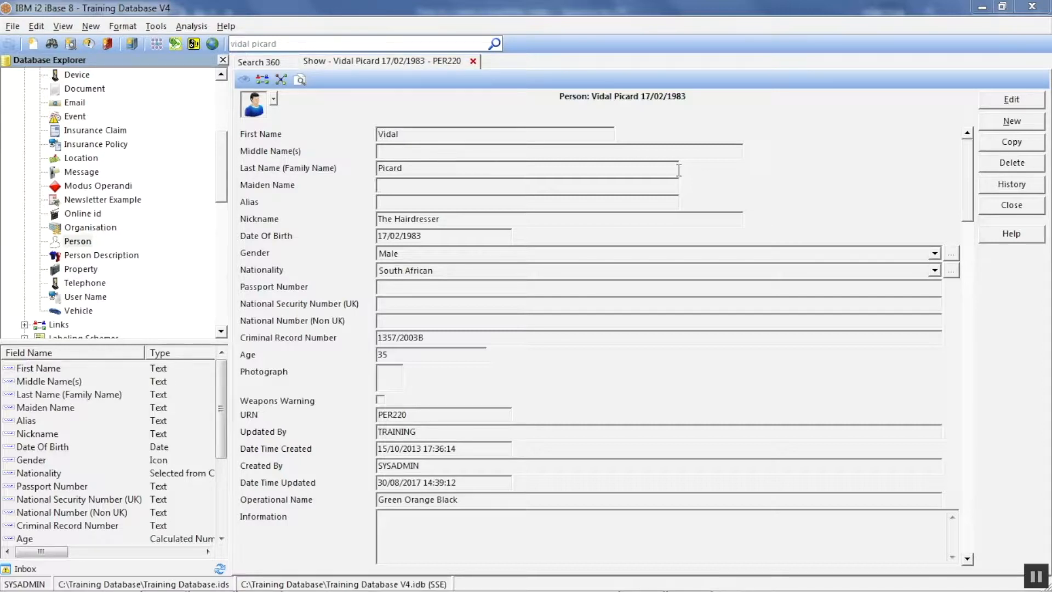
{"action": "left_click", "coordinate": [1005, 208]}
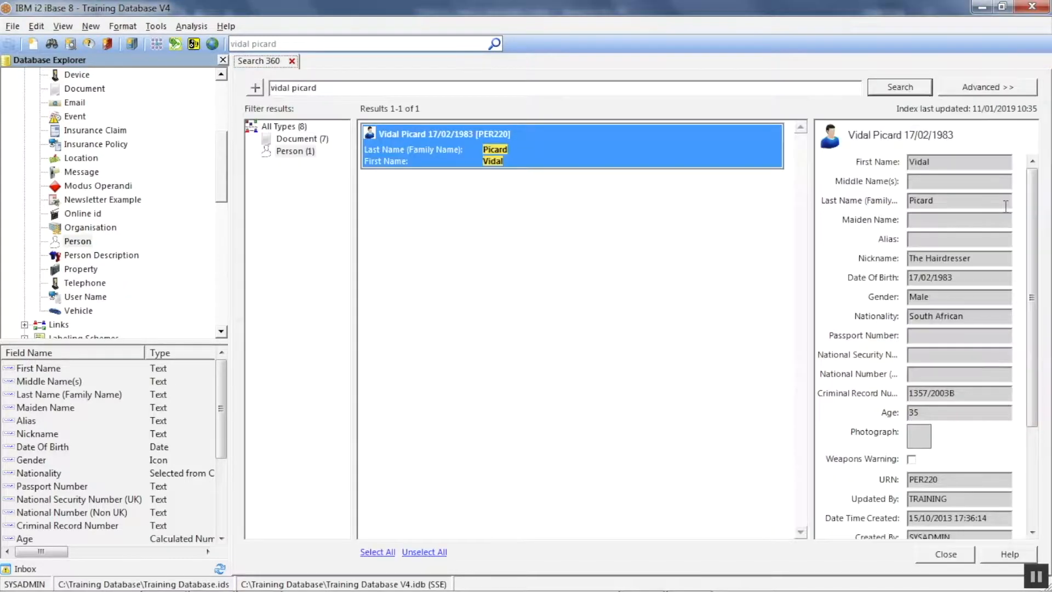
- Close the Training Database V4 database in iBase and confirm the closure
{"action": "left_click", "coordinate": [13, 27]}
{"action": "left_click", "coordinate": [50, 91]}
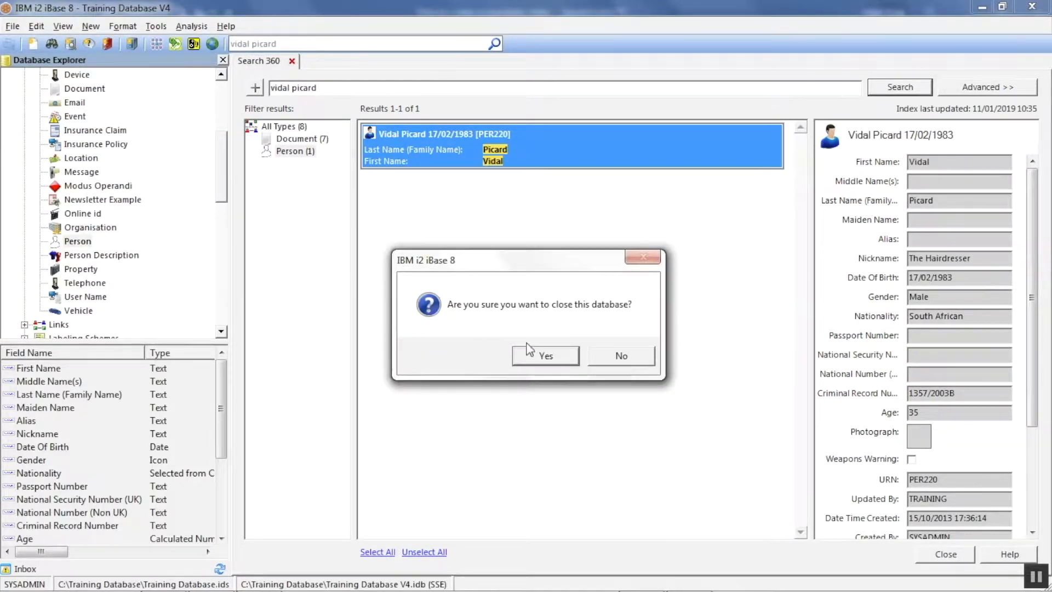
{"action": "left_click", "coordinate": [545, 356]}
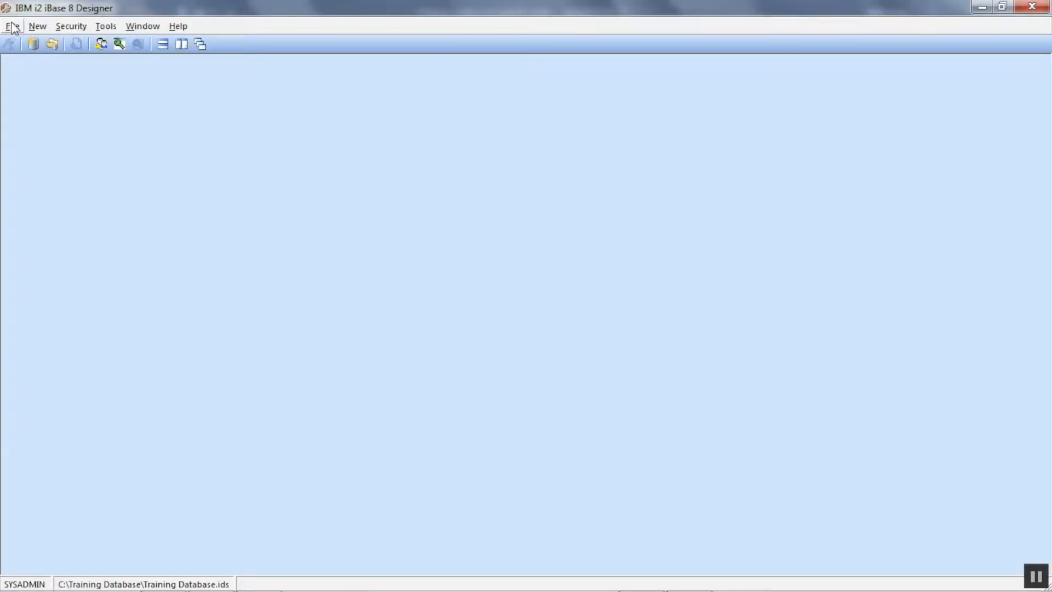
- Open Training Database V4.idb exclusively in iBase Designer, accepting the shutdown of the database services
{"action": "left_click", "coordinate": [13, 26]}
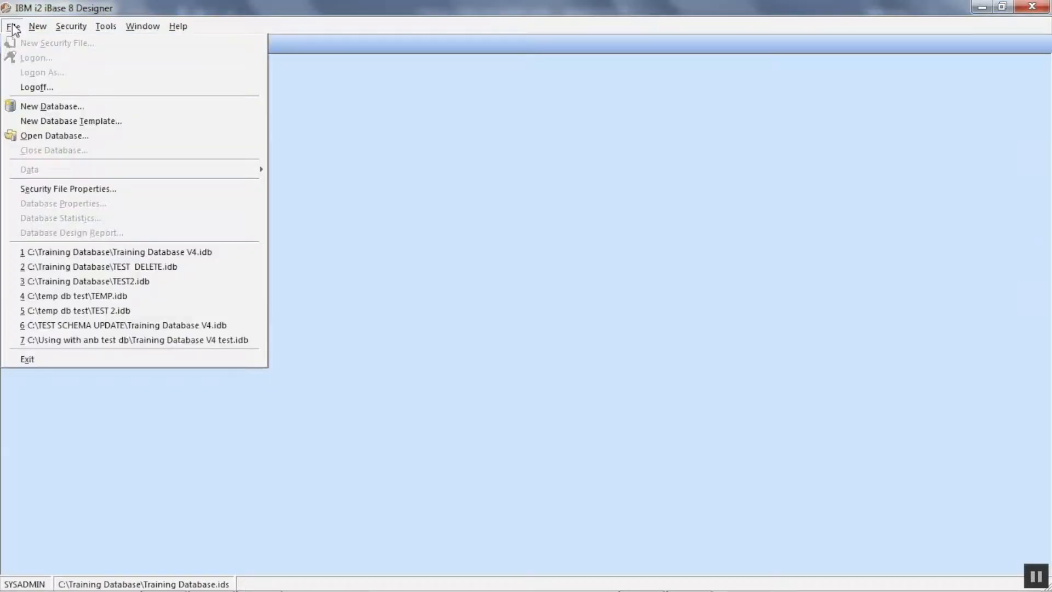
{"action": "left_click", "coordinate": [126, 255]}
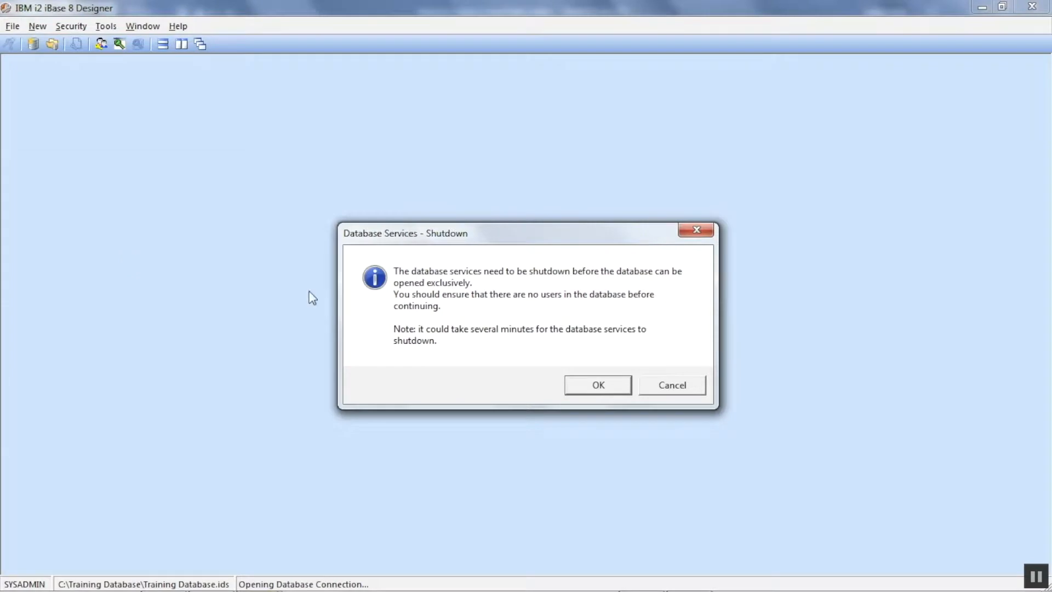
{"action": "left_click", "coordinate": [589, 385]}
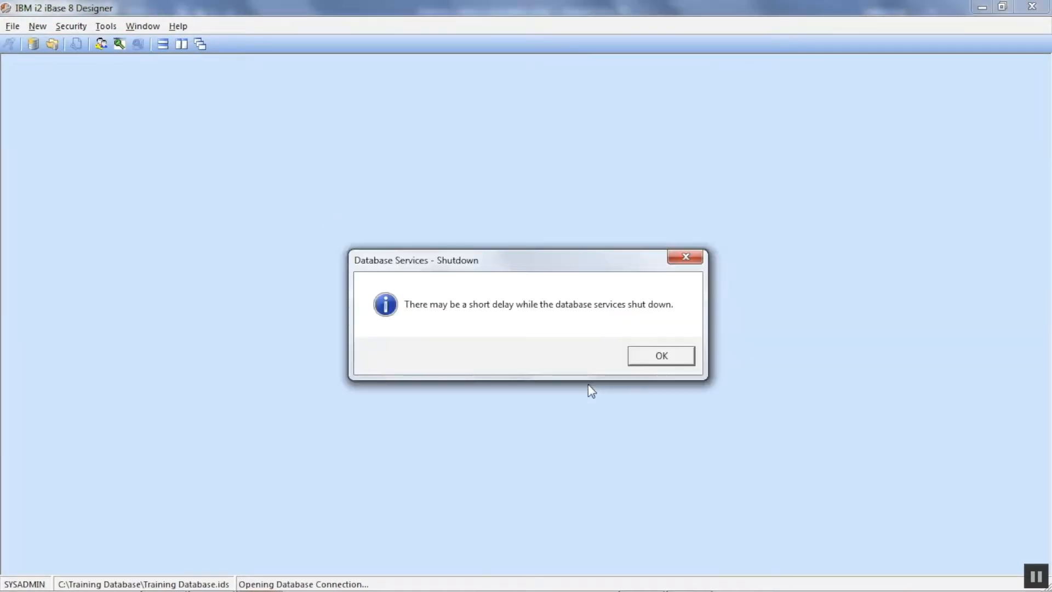
{"action": "left_click", "coordinate": [660, 354]}
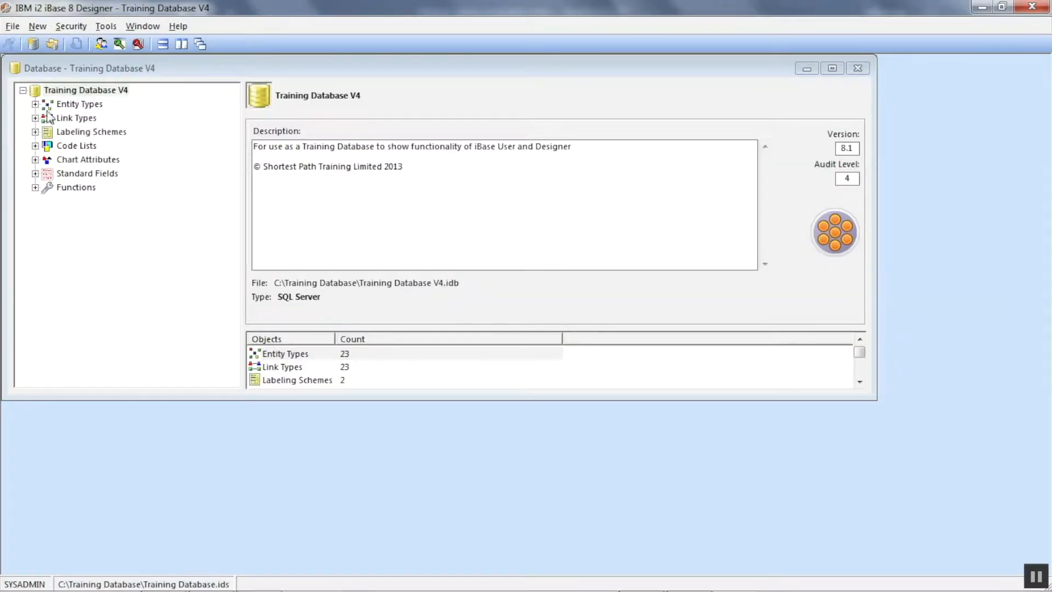
- Reorder the Person entity type's fields so that Last Name (Family Name) comes first, above First Name
{"action": "left_click", "coordinate": [36, 104]}
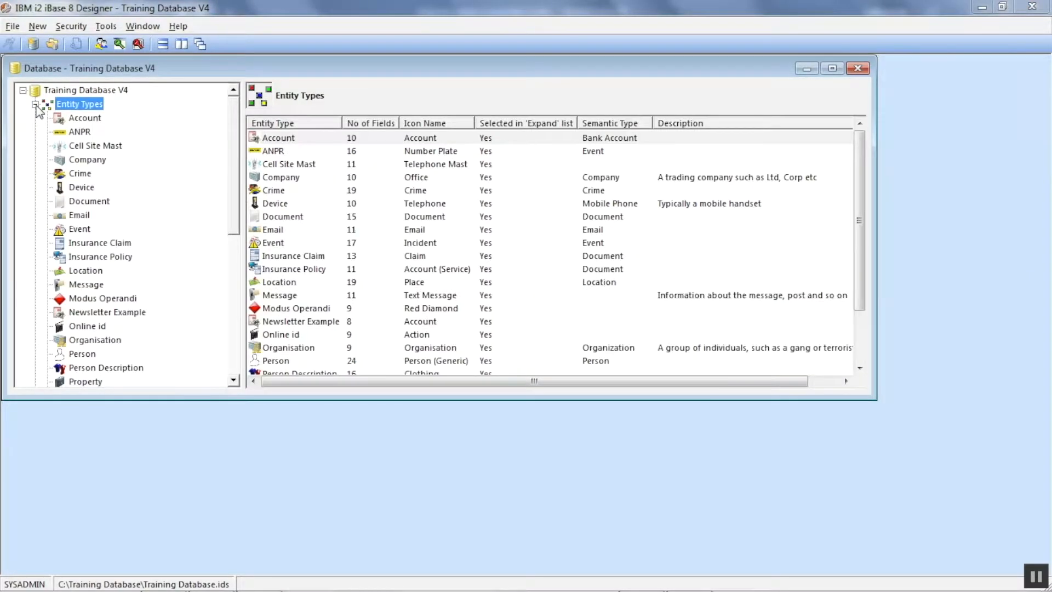
{"action": "left_click", "coordinate": [82, 354]}
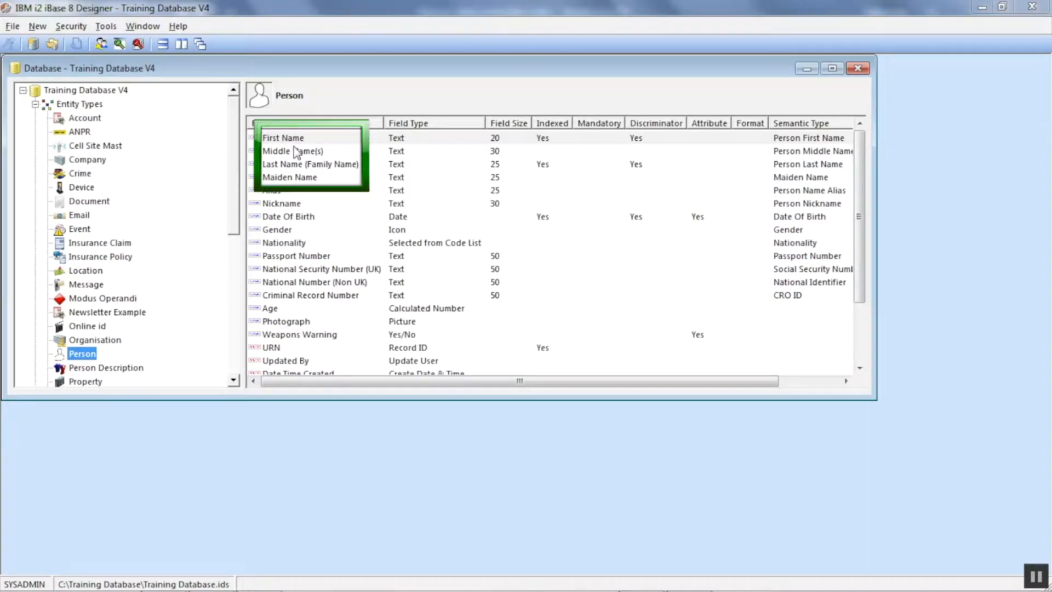
{"action": "right_click", "coordinate": [296, 152]}
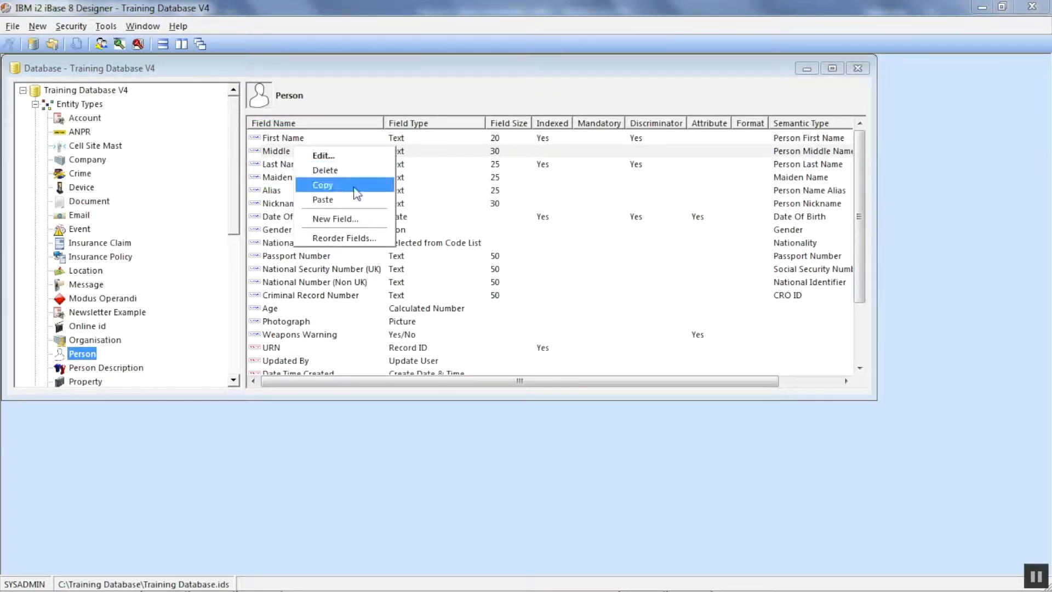
{"action": "left_click", "coordinate": [343, 239]}
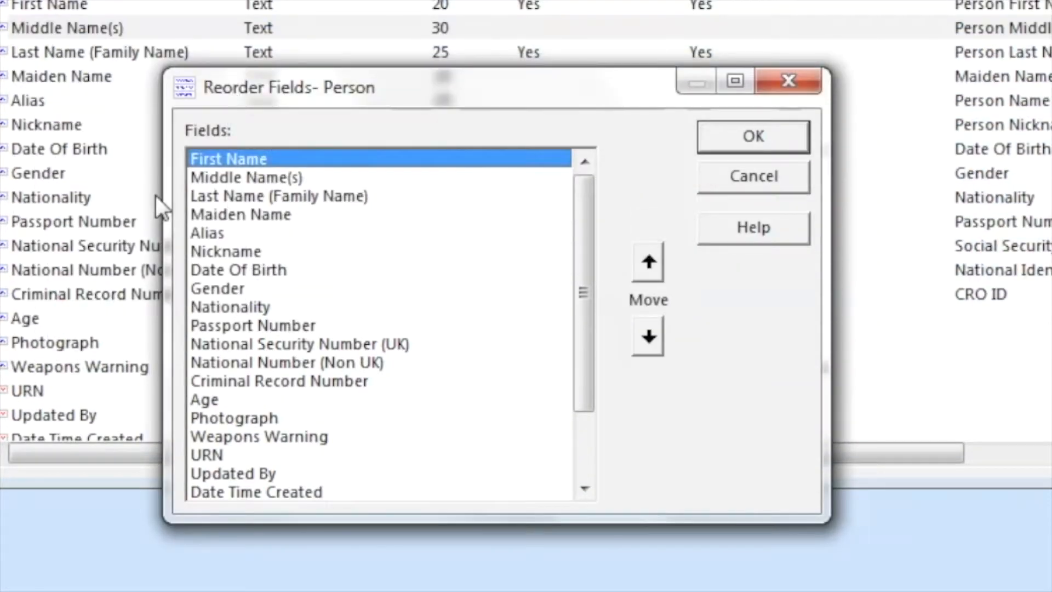
{"action": "left_click", "coordinate": [376, 244]}
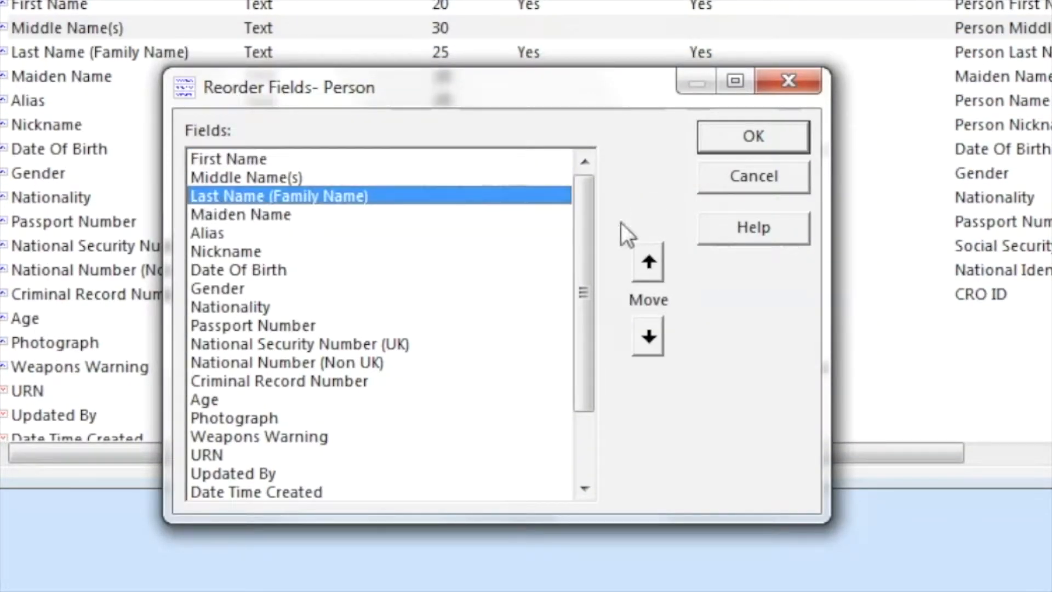
{"action": "left_click", "coordinate": [647, 263]}
{"action": "left_click", "coordinate": [647, 263]}
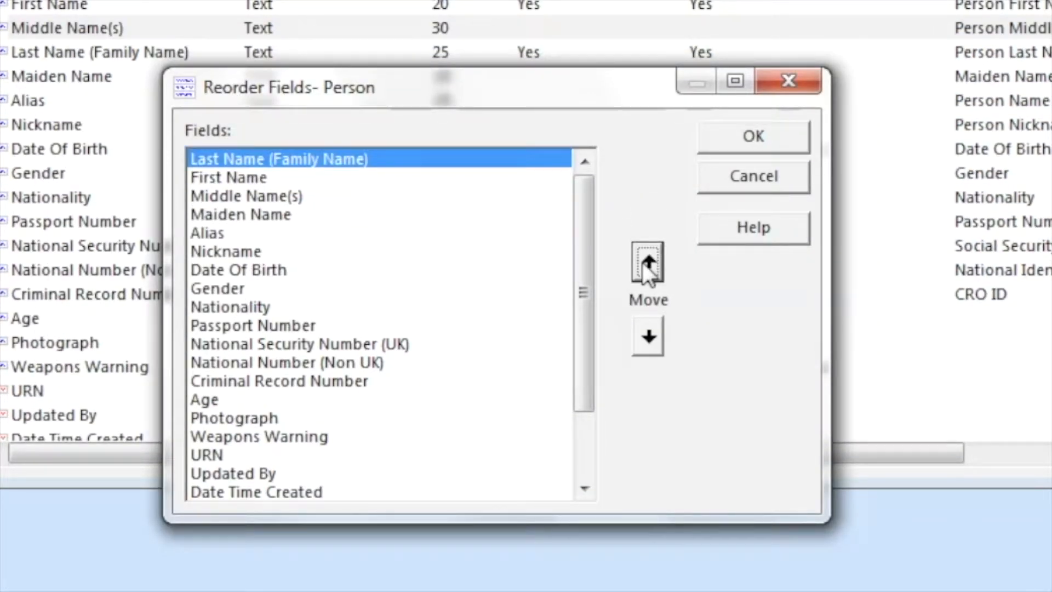
{"action": "left_click", "coordinate": [765, 142]}
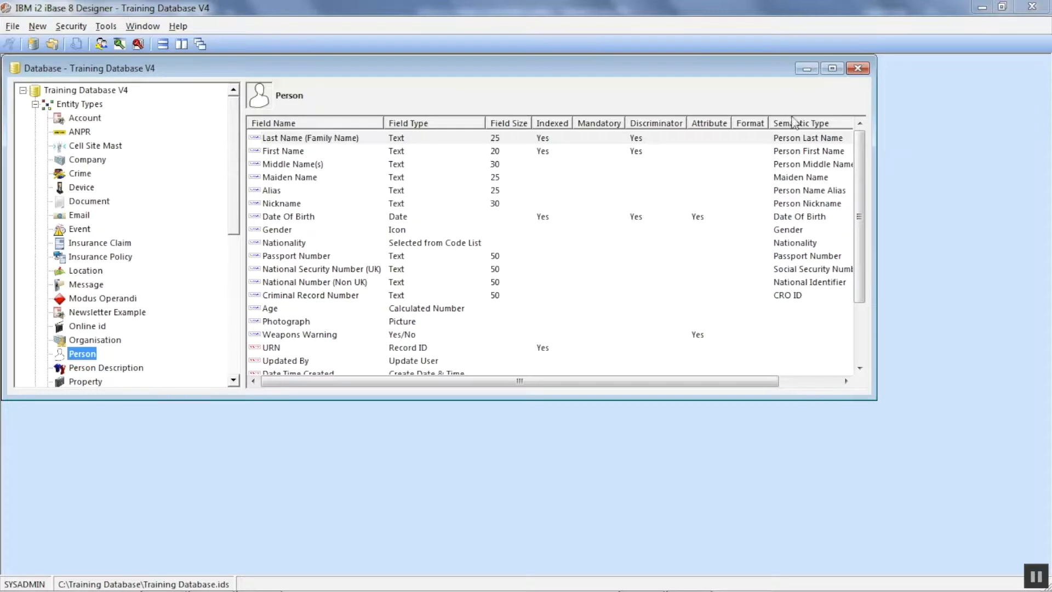
- Close Training Database V4 in Designer and reopen it in iBase, dismissing the database information dialog
{"action": "left_click", "coordinate": [859, 68]}
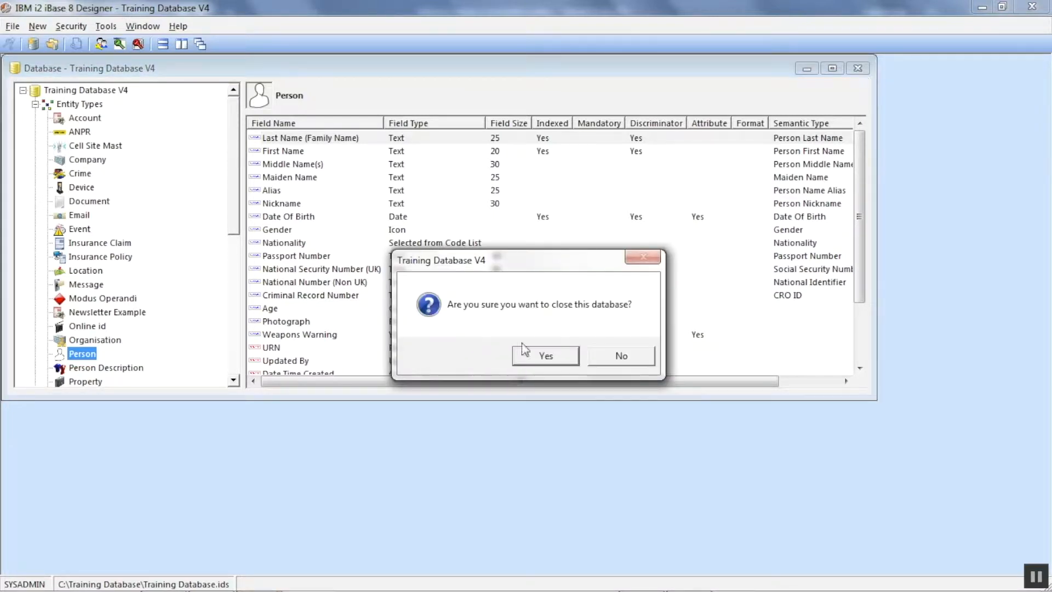
{"action": "left_click", "coordinate": [557, 355]}
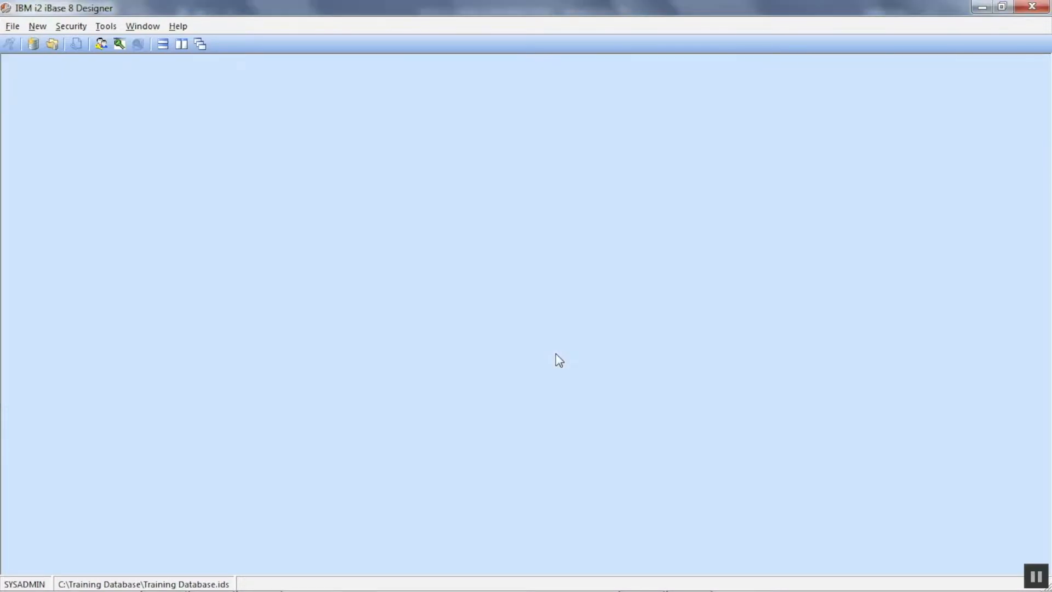
{"action": "mouse_move", "coordinate": [301, 589]}
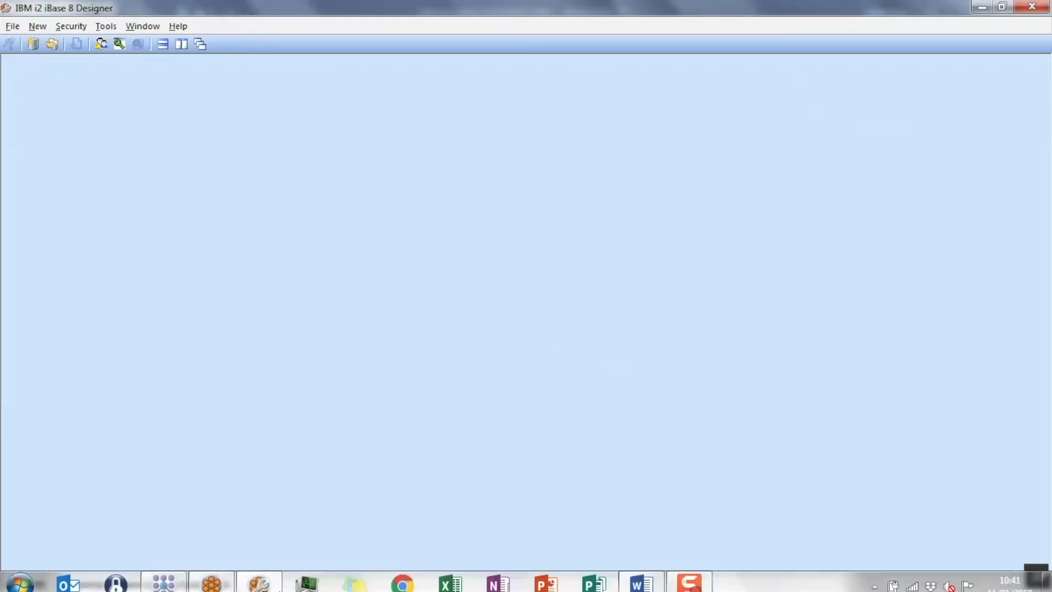
{"action": "left_click", "coordinate": [229, 580]}
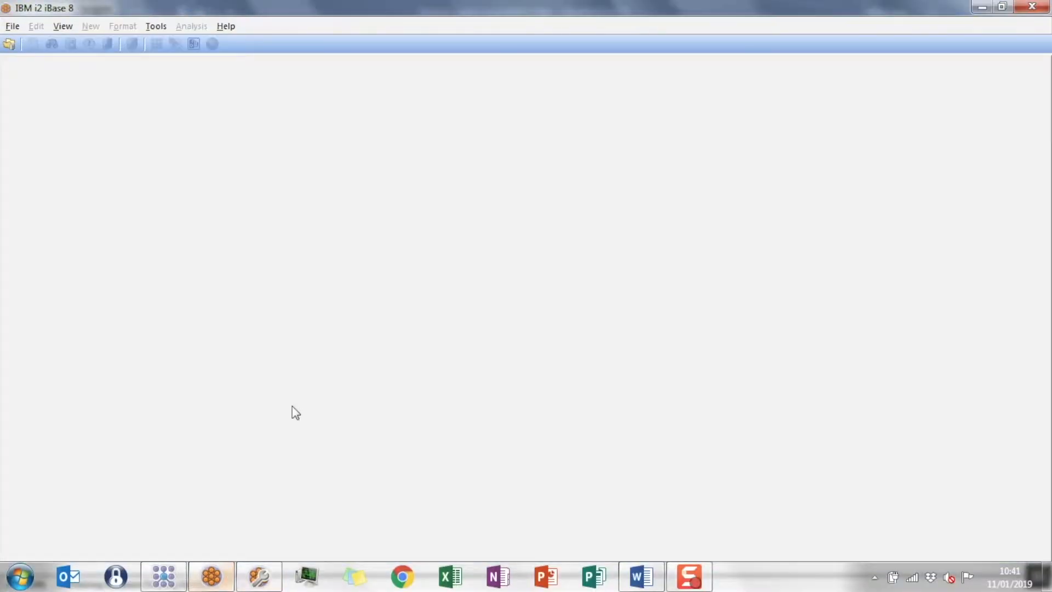
{"action": "left_click", "coordinate": [12, 26]}
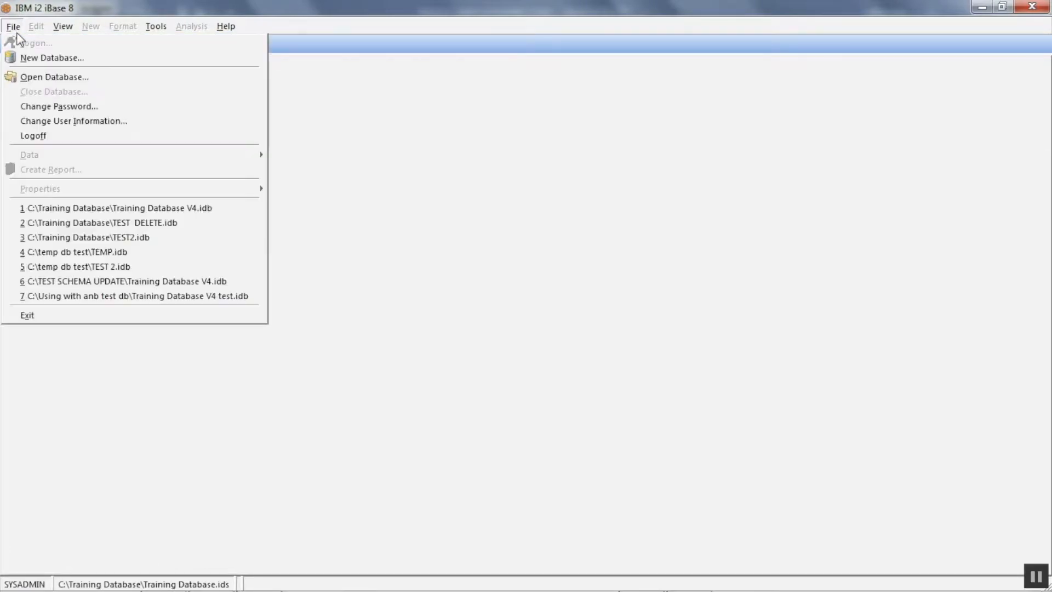
{"action": "left_click", "coordinate": [109, 208]}
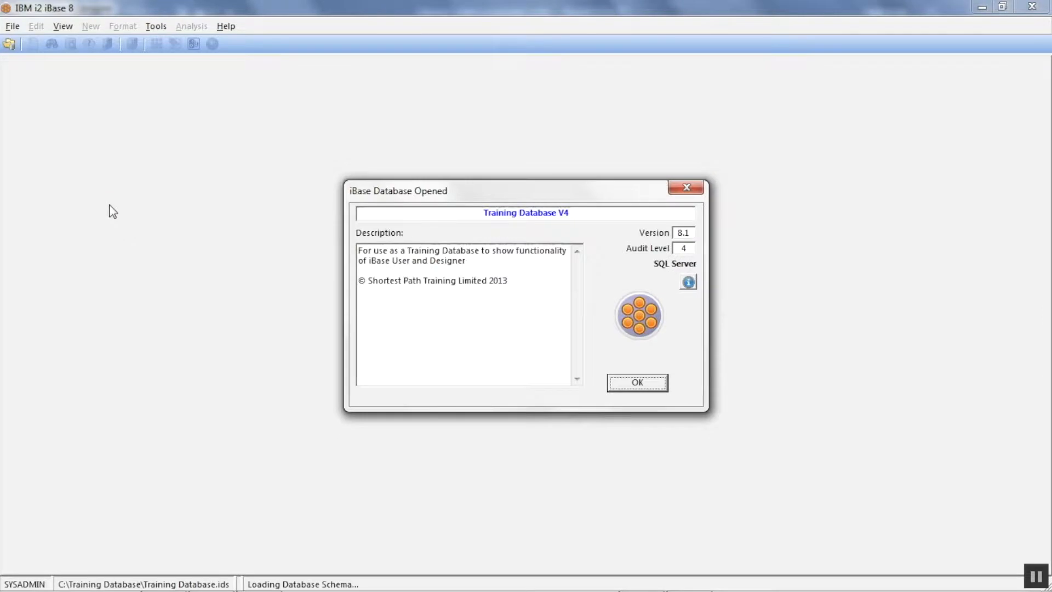
{"action": "left_click", "coordinate": [637, 385]}
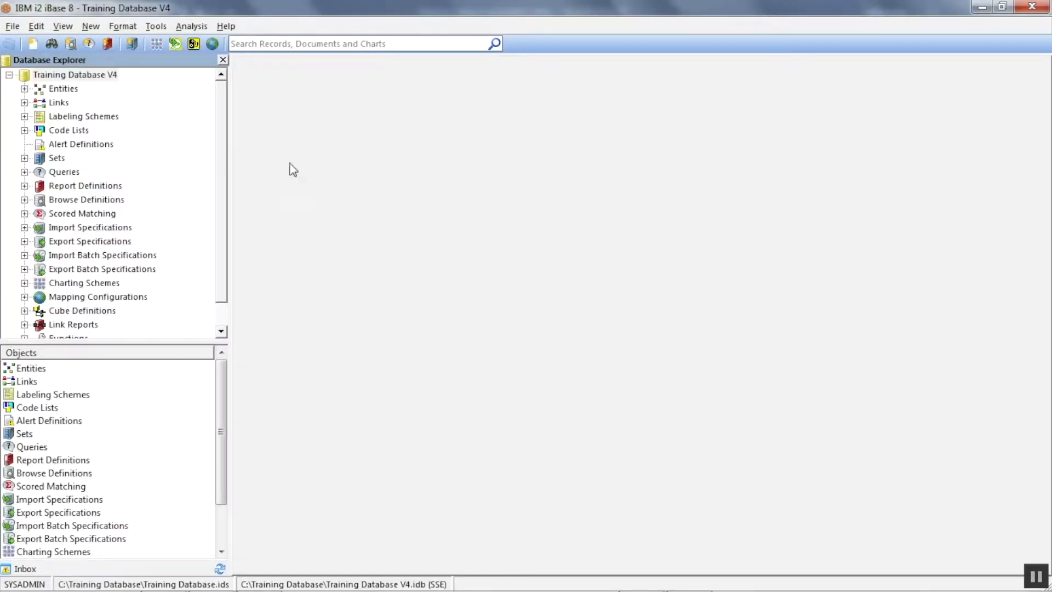
- Repeat the search for the person's full name in the reopened database and narrow it to Person records
{"action": "left_click", "coordinate": [310, 44]}
{"action": "type", "text": "vidal picard"}
{"action": "key", "text": "Return"}
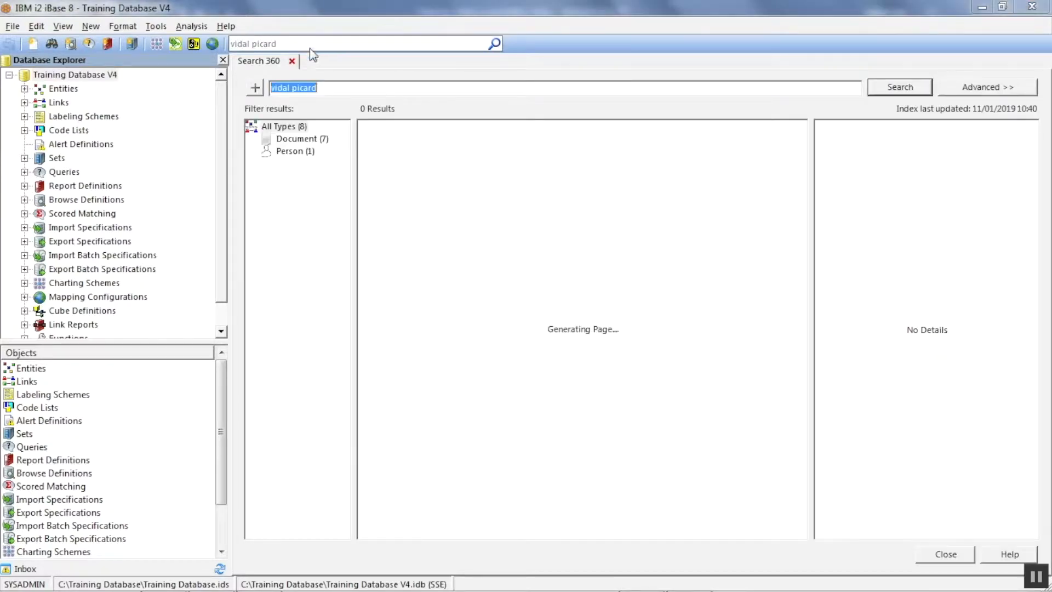
{"action": "left_click", "coordinate": [296, 151]}
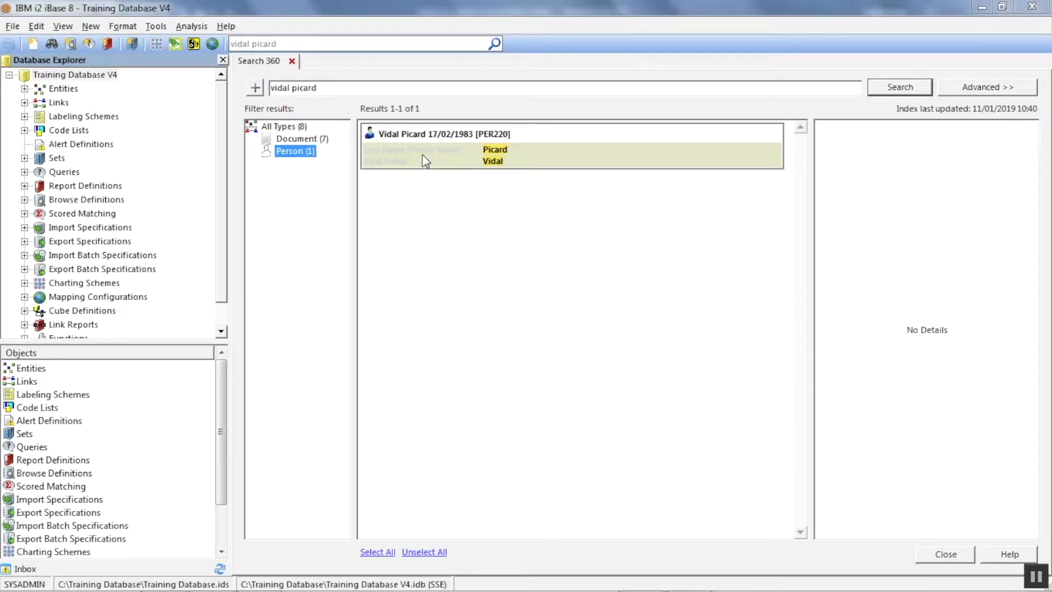
- Show the found Person record and examine the new order of its name fields
{"action": "right_click", "coordinate": [422, 156]}
{"action": "left_click", "coordinate": [435, 162]}
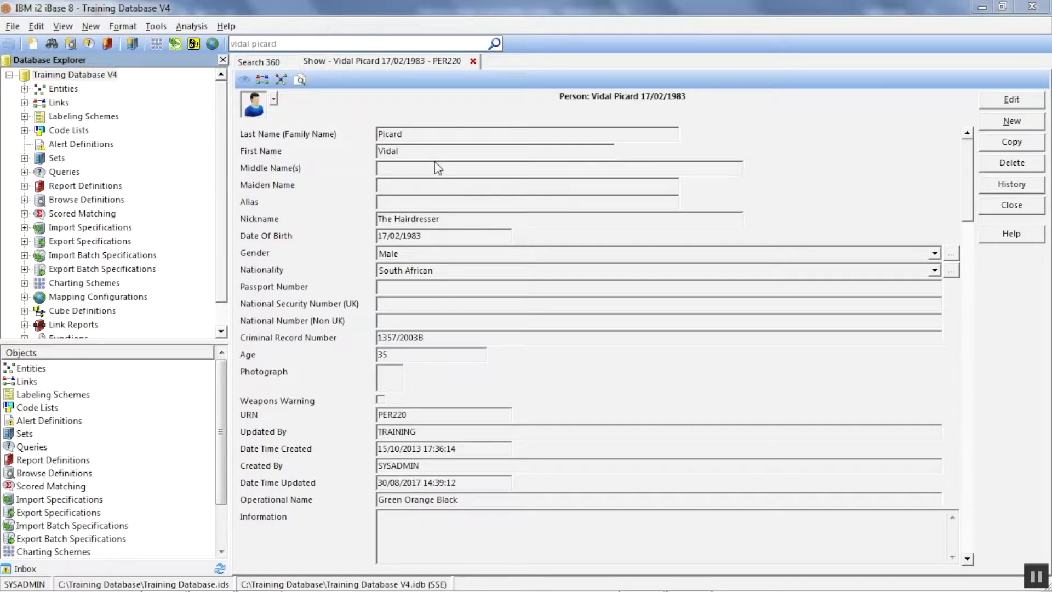
{"action": "left_click", "coordinate": [435, 162]}
- Choose to show the open person record with the Person Links datasheet
{"action": "right_click", "coordinate": [261, 105]}
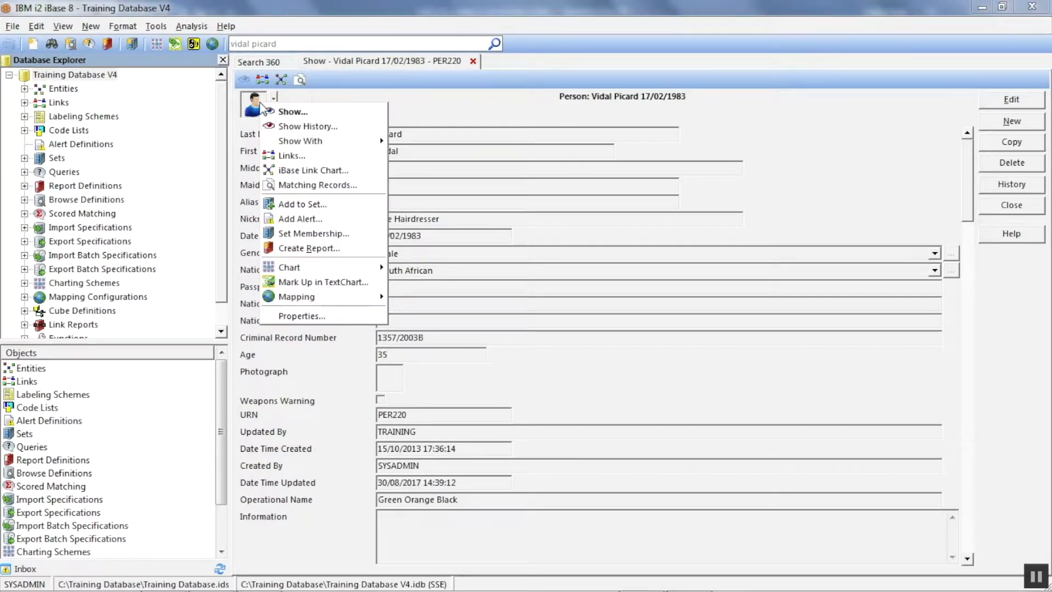
{"action": "mouse_move", "coordinate": [314, 143]}
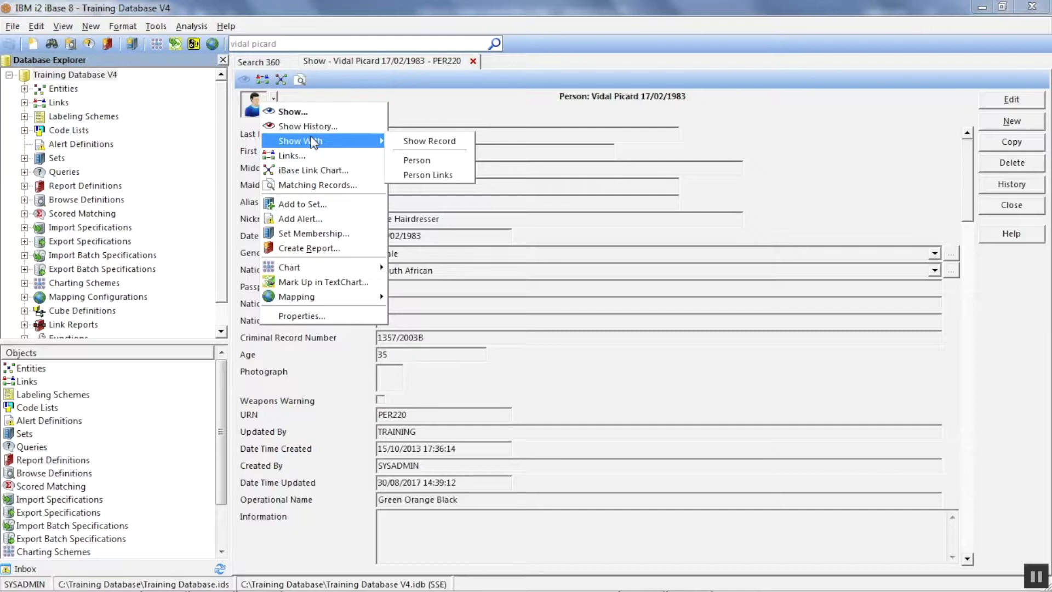
{"action": "left_click", "coordinate": [431, 173]}
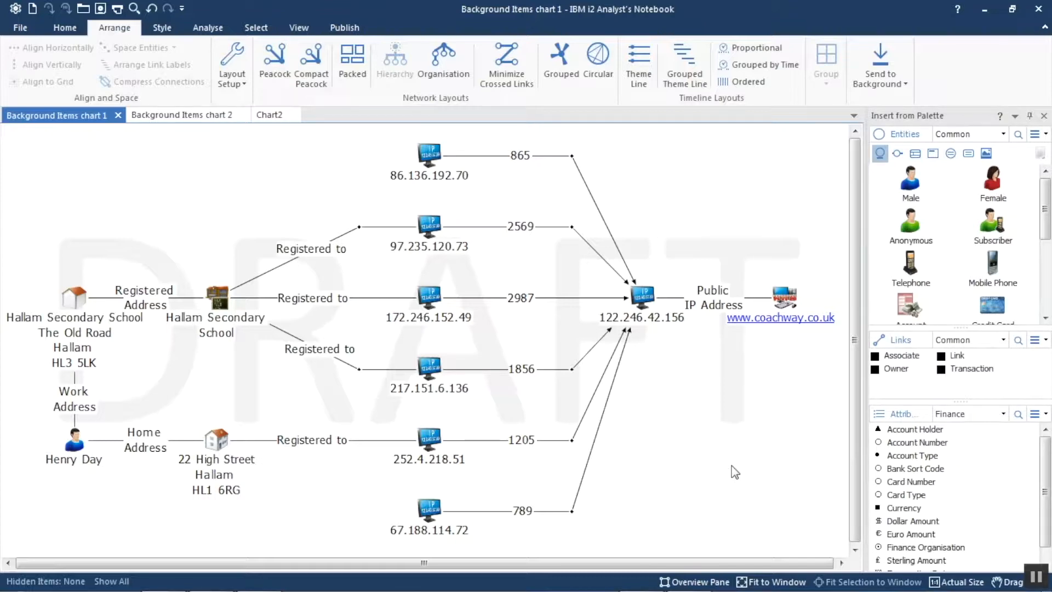
- In Analyst's Notebook, view Background Items chart 2, and add a Document icon to Chart2 above the 122.246.42.156 icon
{"action": "left_click", "coordinate": [211, 113]}
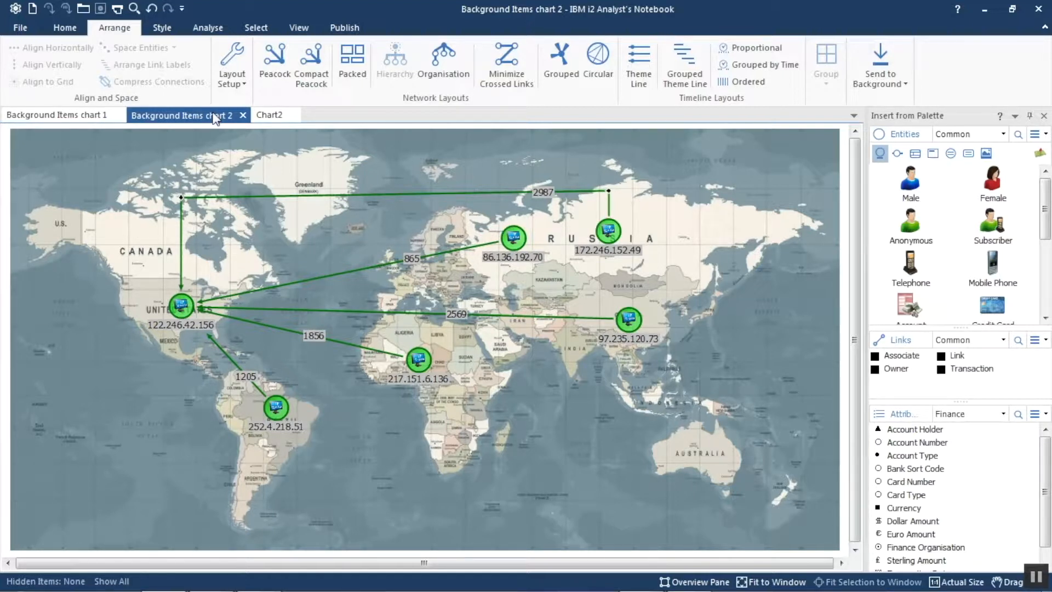
{"action": "left_click", "coordinate": [264, 116]}
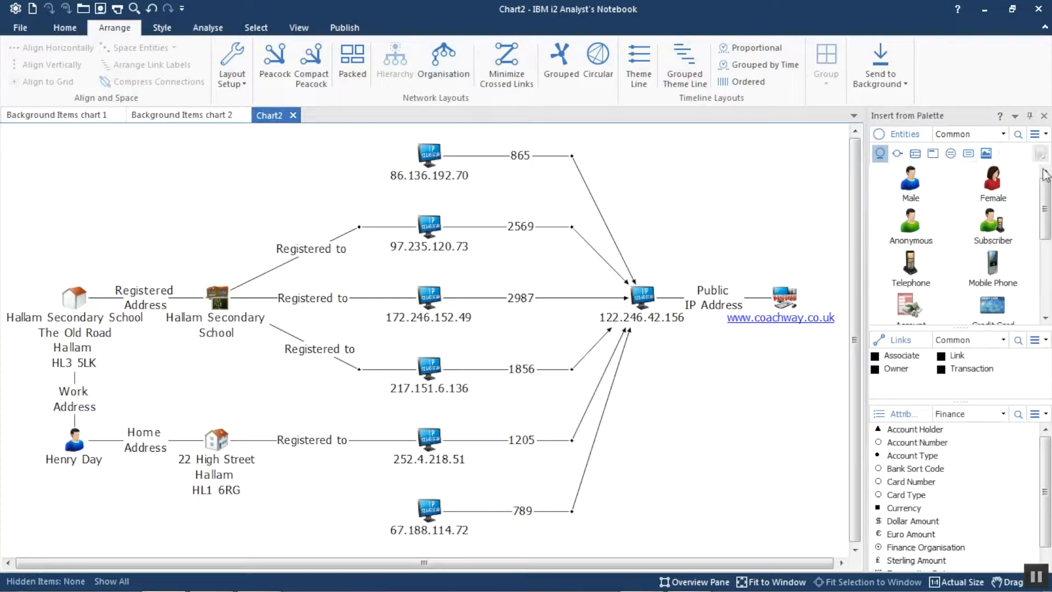
{"action": "left_click_drag", "start_coordinate": [1046, 198], "coordinate": [658, 200]}
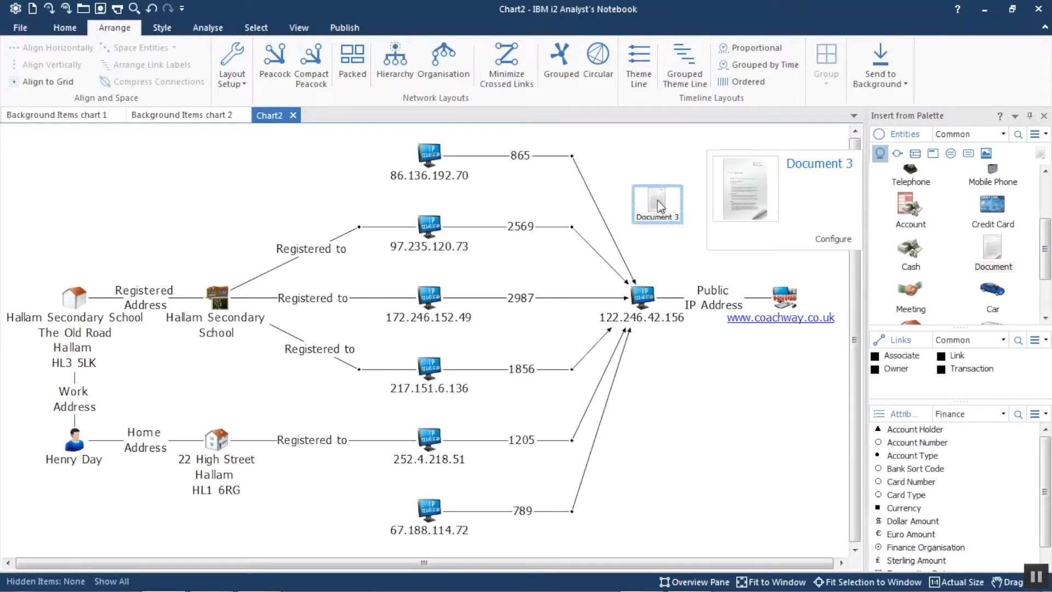
- Give the Document 3 icon in Chart2 the Draft picture from the Newsletter folder, at x1 Normal enlargement
{"action": "right_click", "coordinate": [659, 206]}
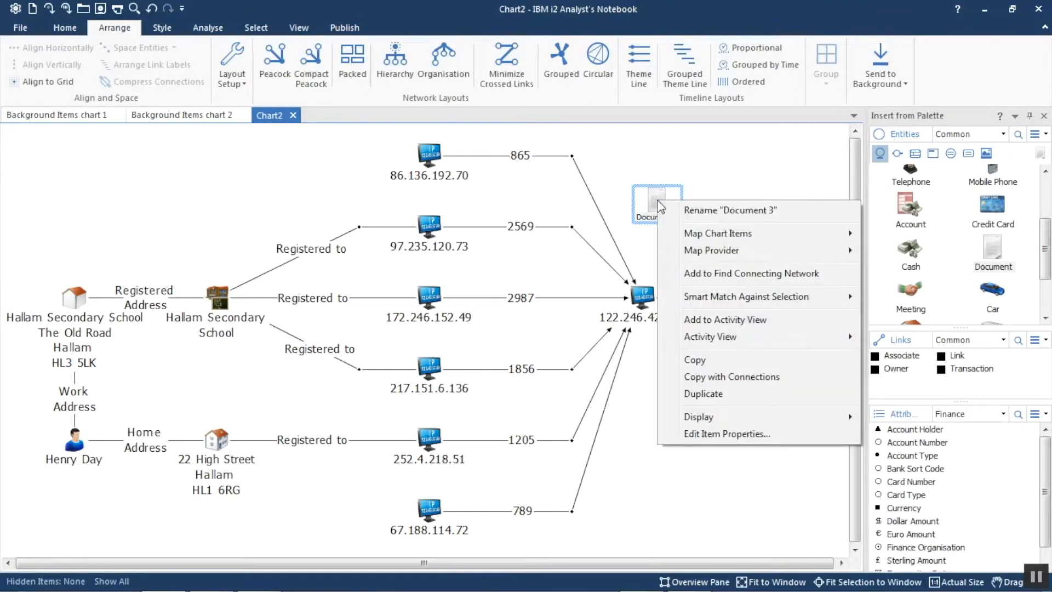
{"action": "left_click", "coordinate": [744, 433]}
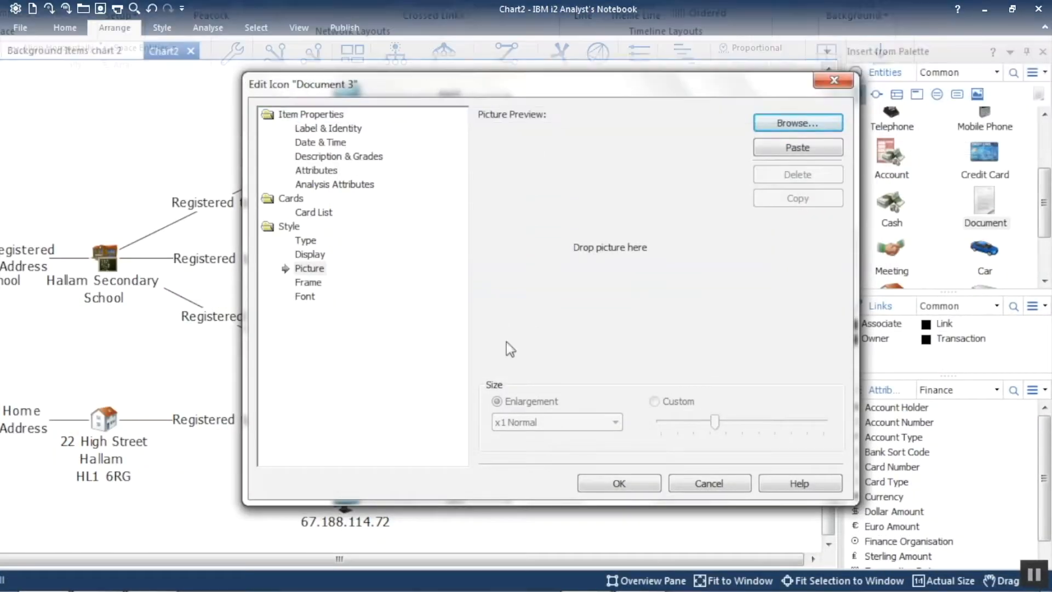
{"action": "left_click", "coordinate": [316, 270]}
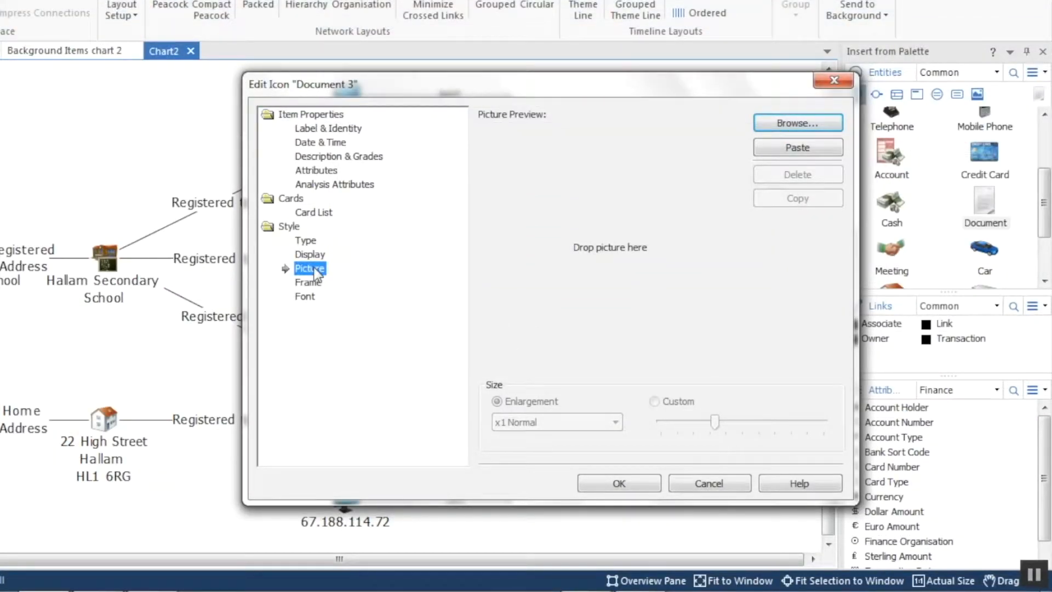
{"action": "left_click", "coordinate": [805, 126]}
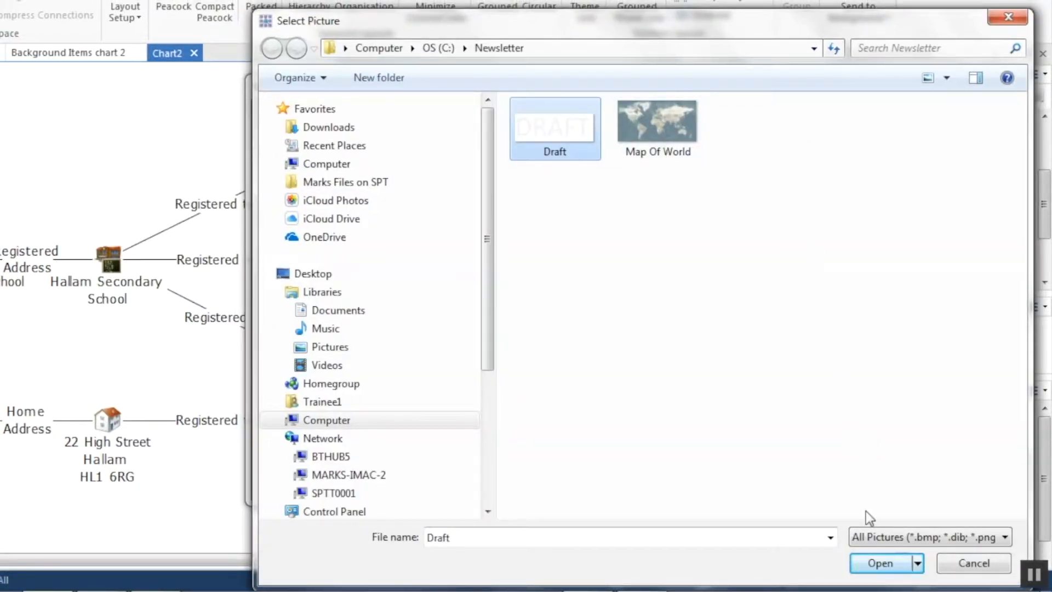
{"action": "left_click", "coordinate": [876, 554]}
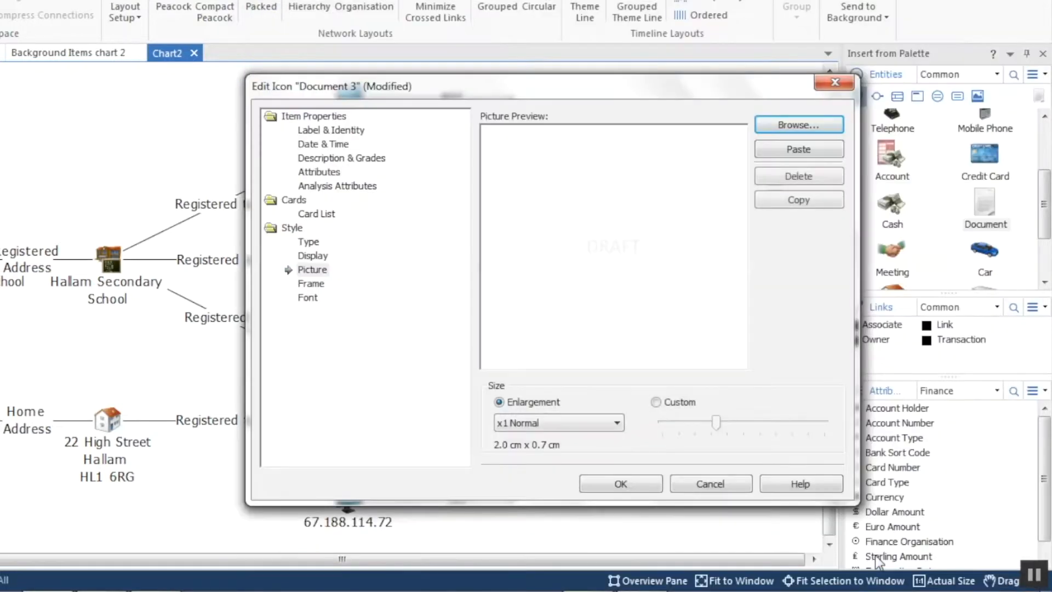
{"action": "left_click", "coordinate": [621, 484]}
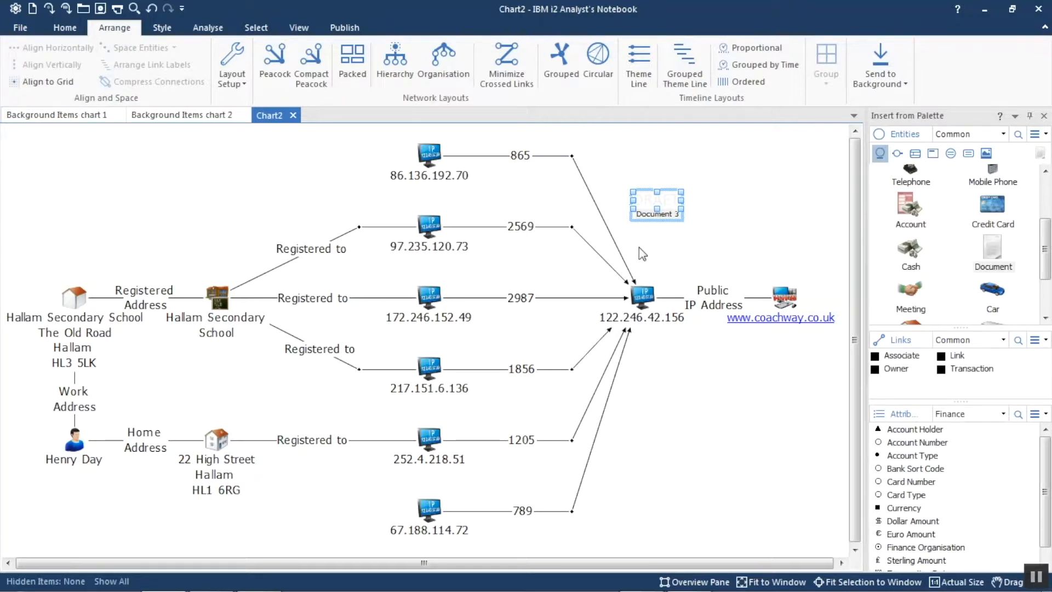
- Enlarge the DRAFT picture over the middle of the network and send it to the background
{"action": "left_click_drag", "start_coordinate": [633, 219], "coordinate": [248, 348]}
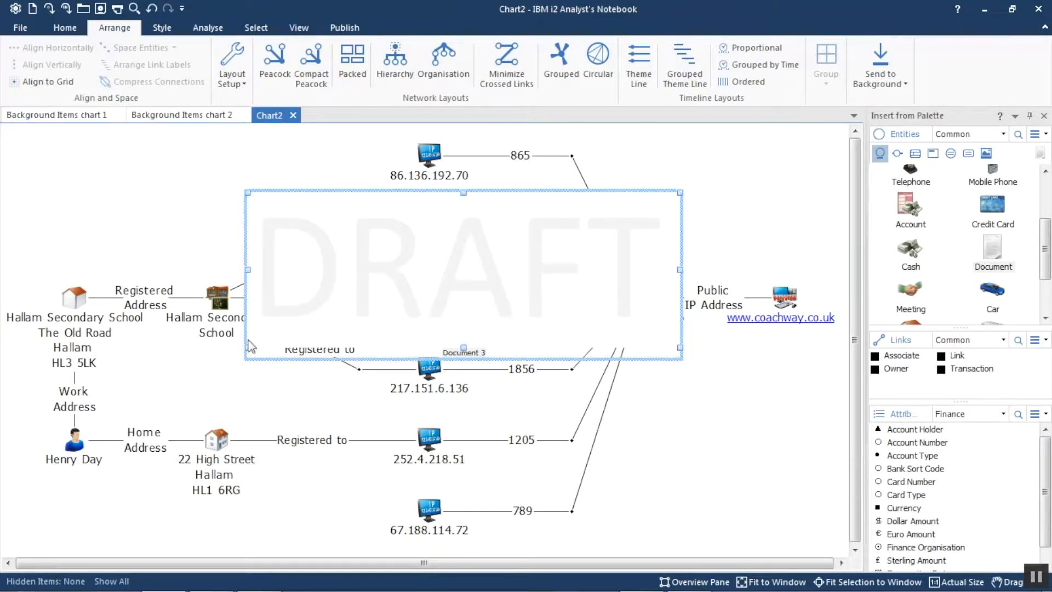
{"action": "left_click_drag", "start_coordinate": [449, 282], "coordinate": [398, 339]}
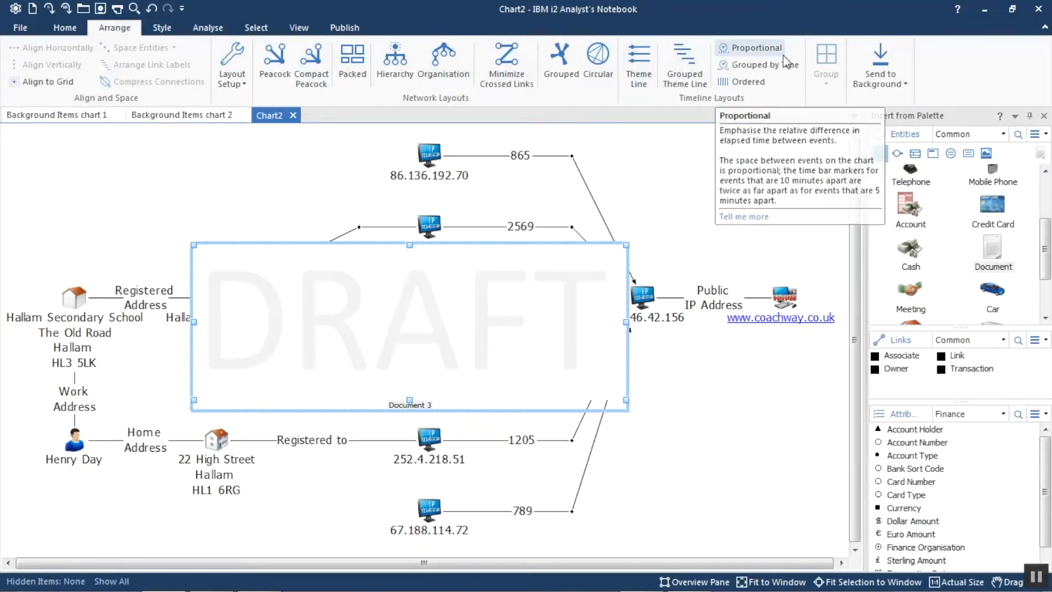
{"action": "left_click", "coordinate": [881, 66]}
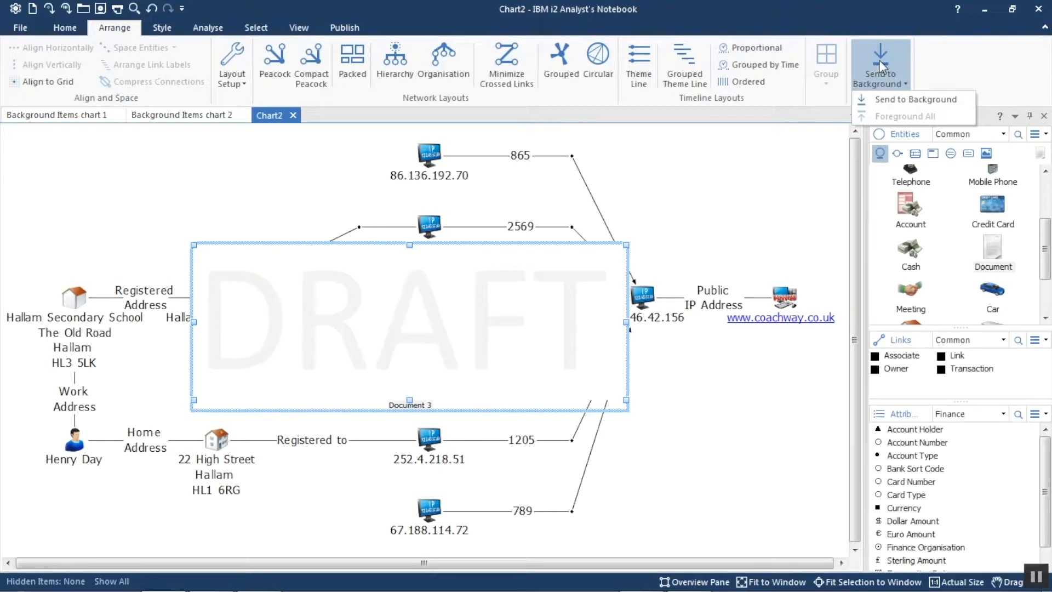
{"action": "left_click", "coordinate": [888, 94]}
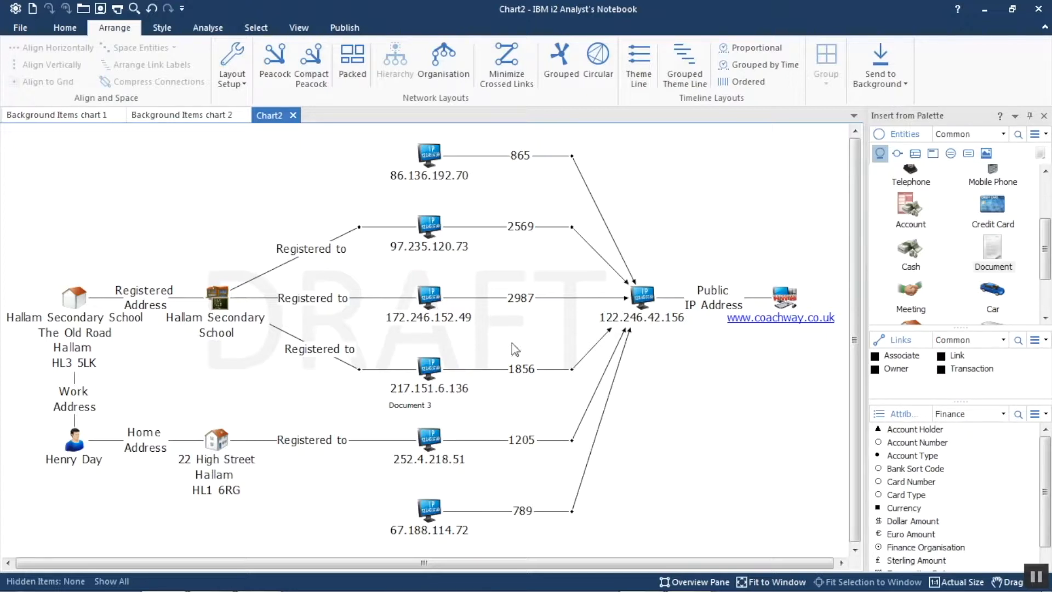
- Bring all background items on Chart2 back to the foreground
{"action": "right_click", "coordinate": [409, 410]}
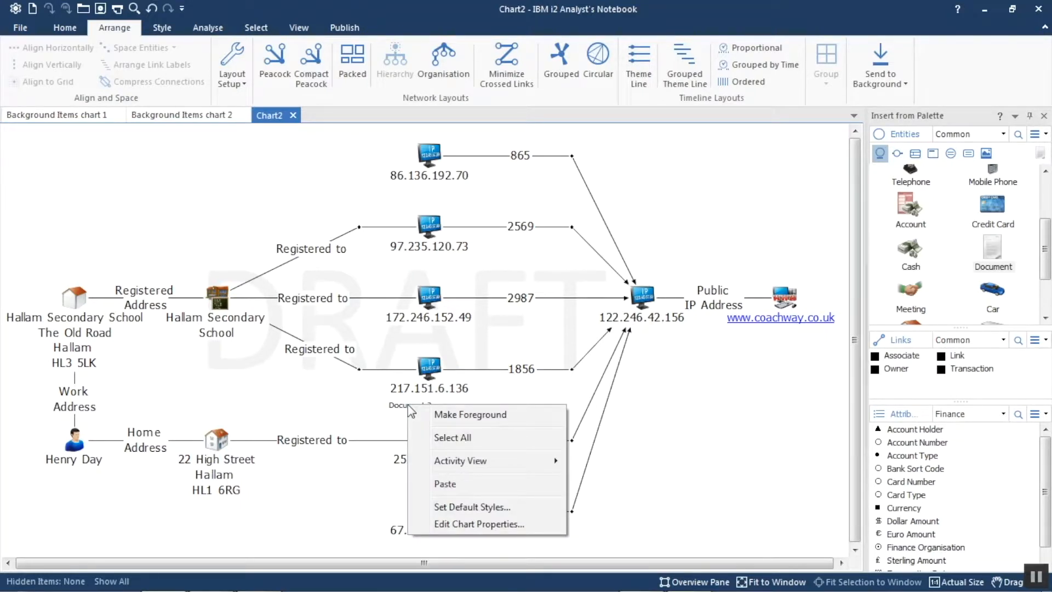
{"action": "left_click", "coordinate": [674, 425]}
{"action": "left_click", "coordinate": [894, 65]}
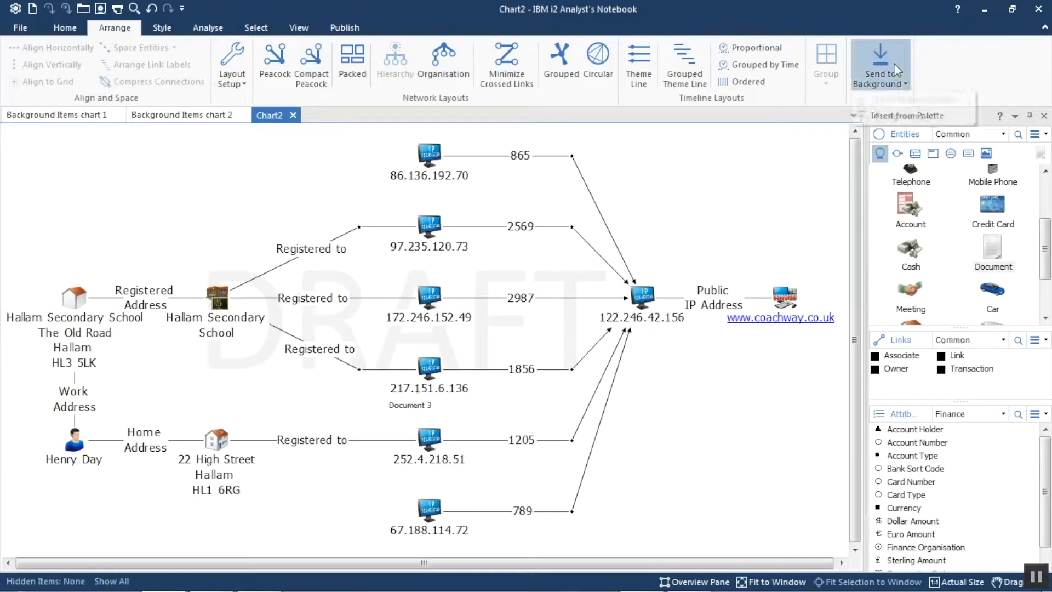
{"action": "left_click", "coordinate": [890, 116]}
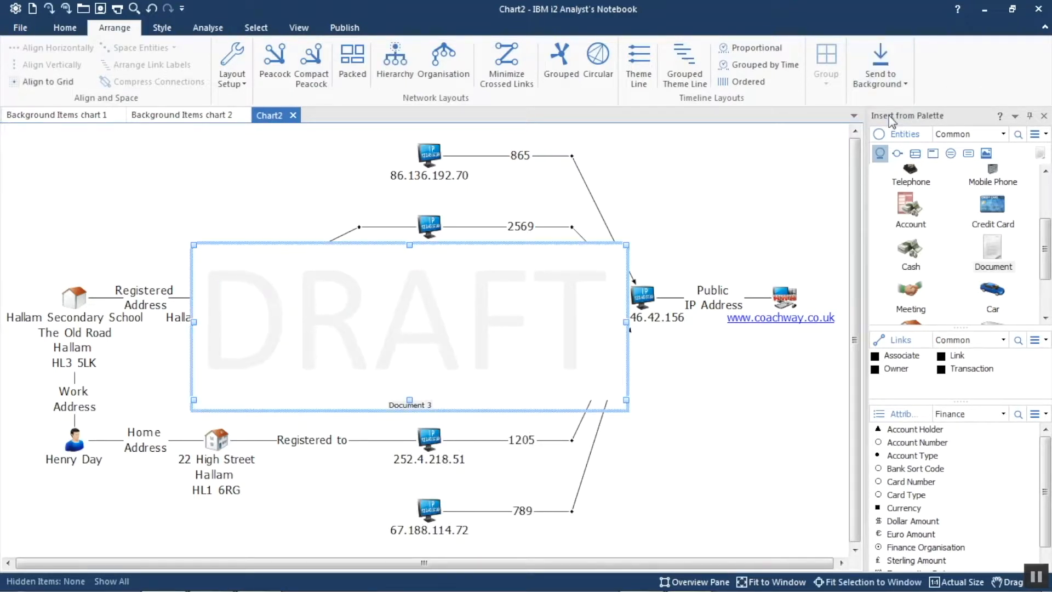
- Turn off the label display of the DRAFT picture icon, keeping its picture displayed
{"action": "mouse_move", "coordinate": [555, 284]}
{"action": "left_click", "coordinate": [164, 27]}
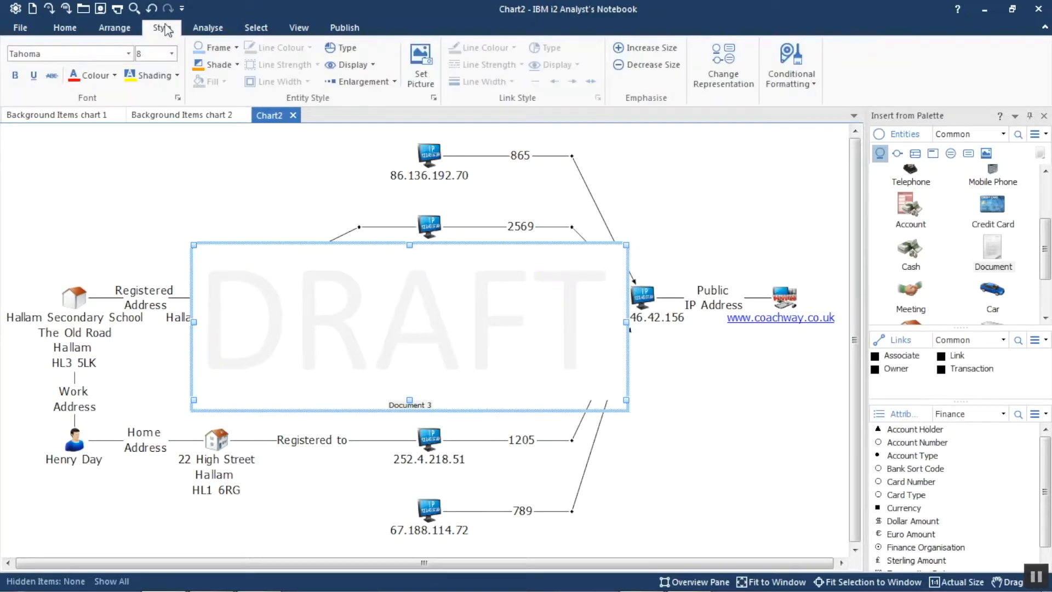
{"action": "left_click", "coordinate": [354, 65]}
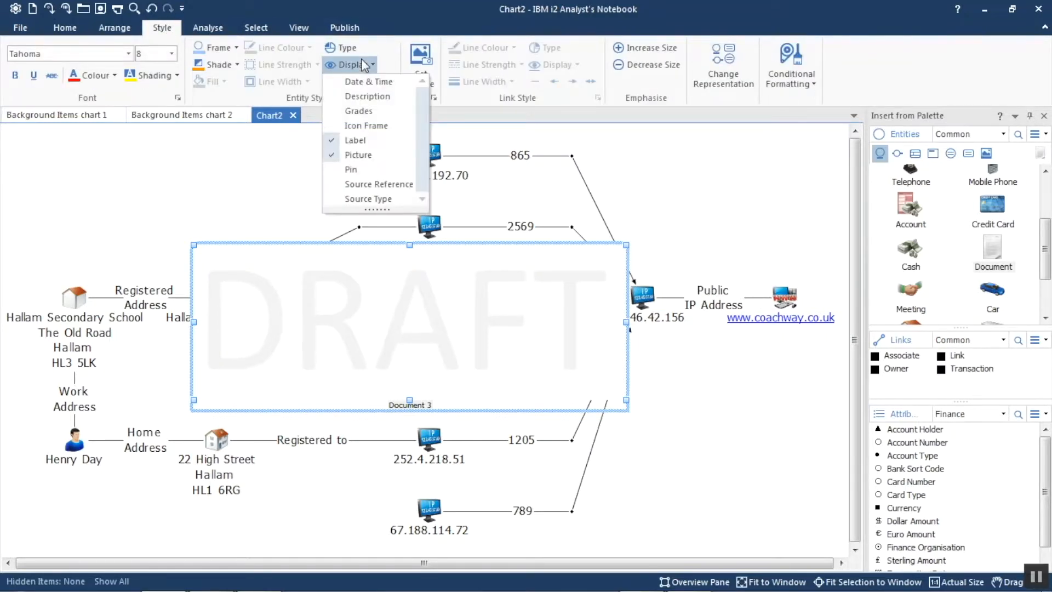
{"action": "left_click", "coordinate": [355, 141]}
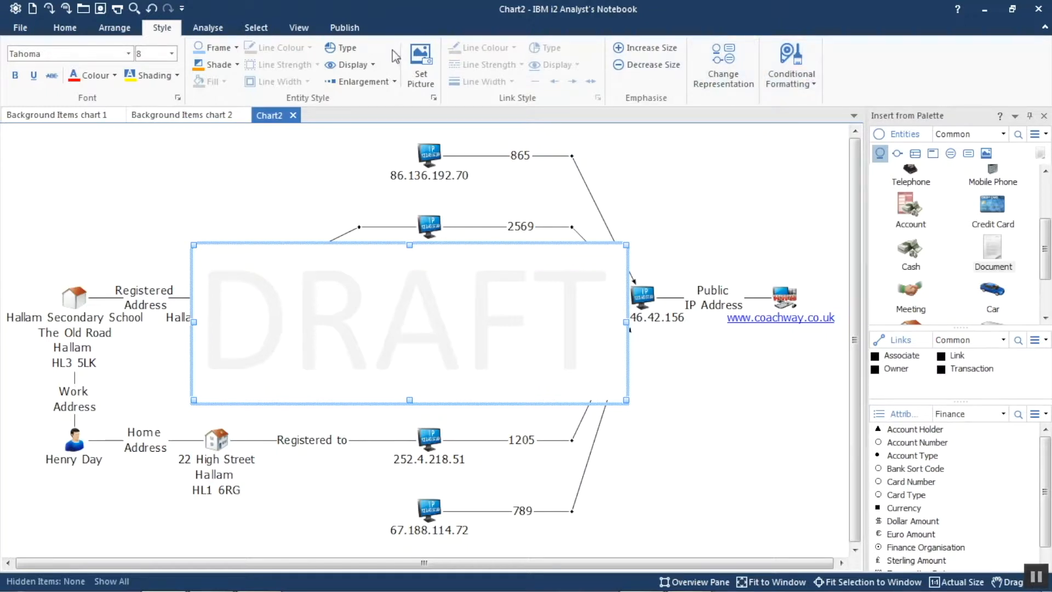
- Send the unlabelled DRAFT picture to the background of Chart2
{"action": "left_click", "coordinate": [115, 28]}
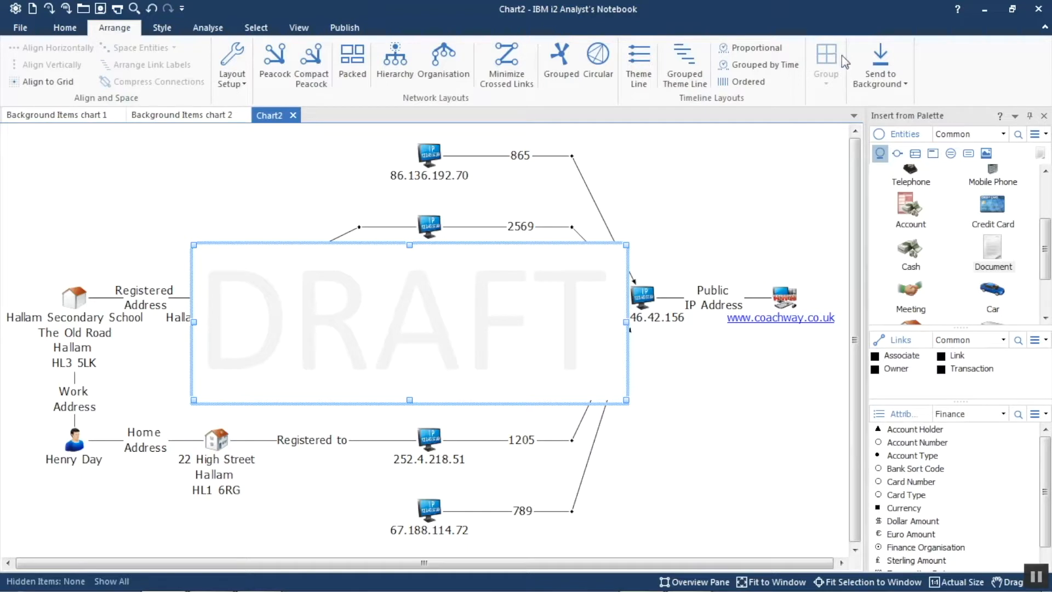
{"action": "left_click", "coordinate": [863, 57]}
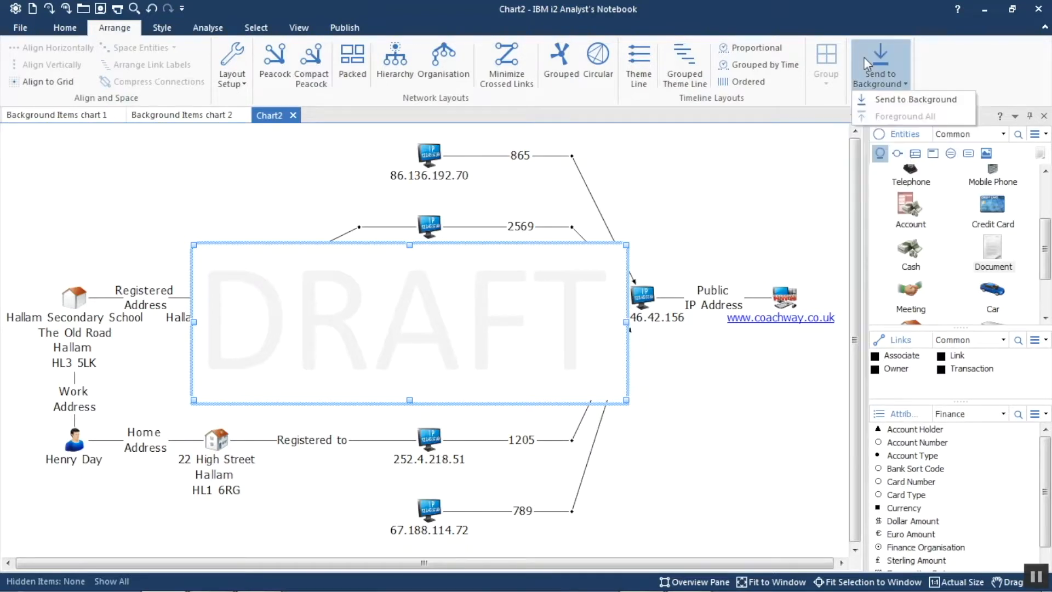
{"action": "left_click", "coordinate": [887, 98]}
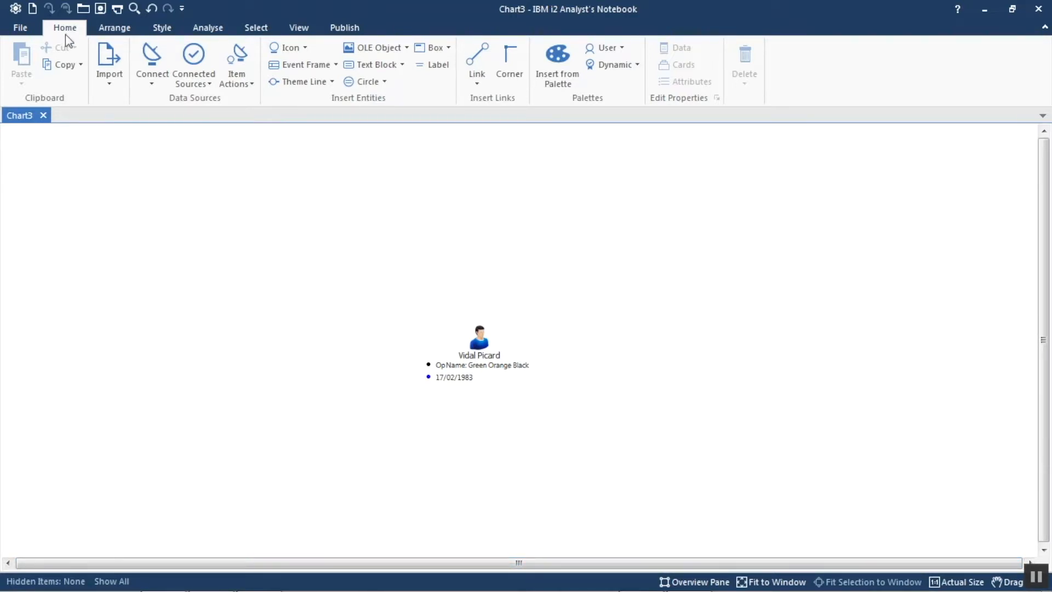
- Connect Chart3 to Training Database V4 and open the Expand Settings for the person icon
{"action": "left_click", "coordinate": [148, 71]}
{"action": "left_click", "coordinate": [179, 102]}
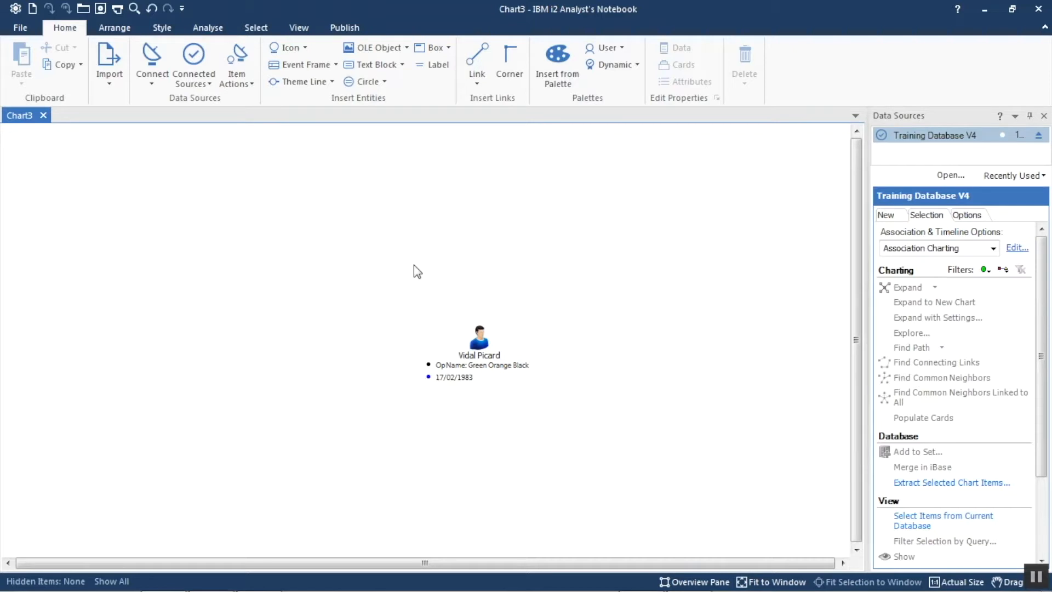
{"action": "left_click", "coordinate": [479, 355]}
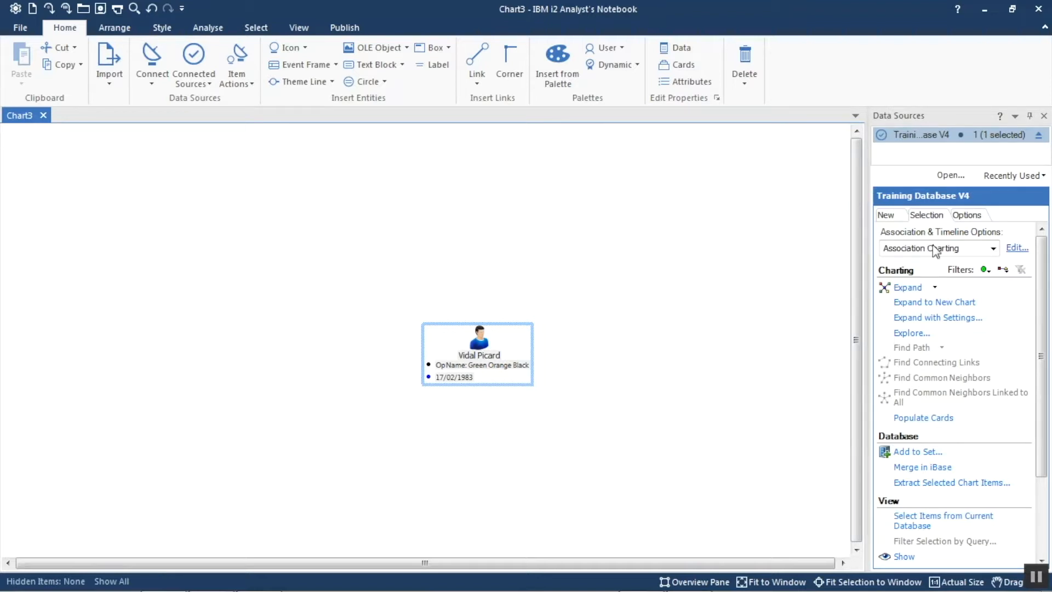
{"action": "left_click", "coordinate": [935, 319]}
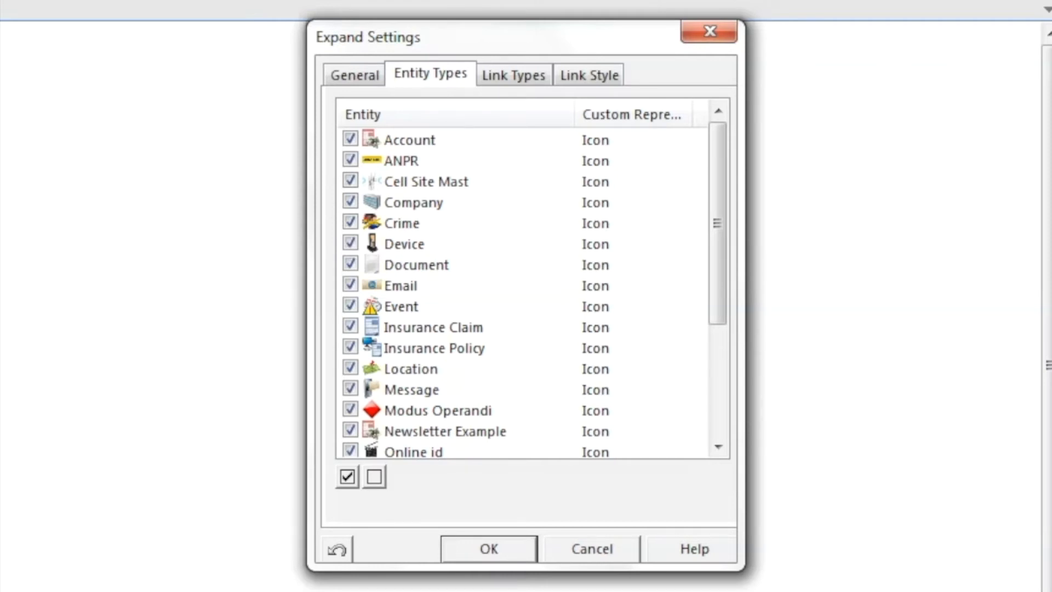
- Limit the expansion to Location and Person entities, keep the link types selected, and run it on the person icon
{"action": "left_click", "coordinate": [374, 477]}
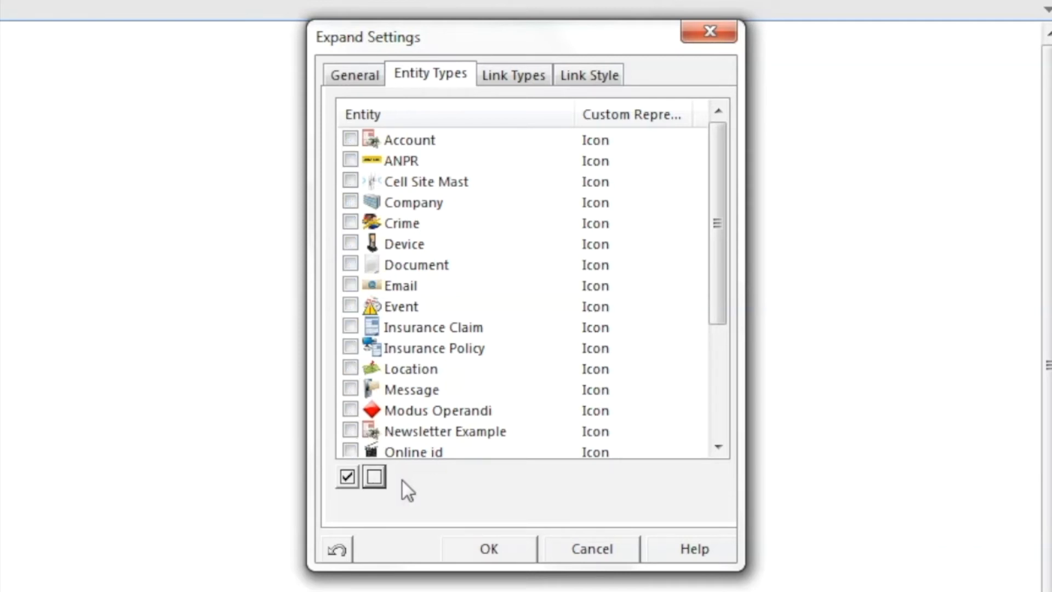
{"action": "left_click", "coordinate": [351, 365]}
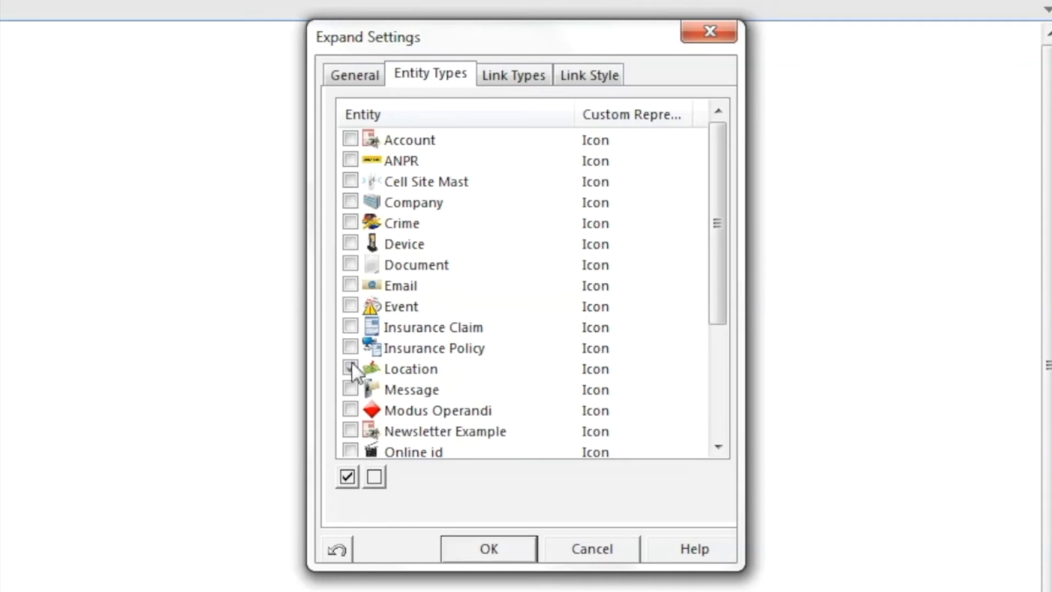
{"action": "left_click", "coordinate": [722, 400]}
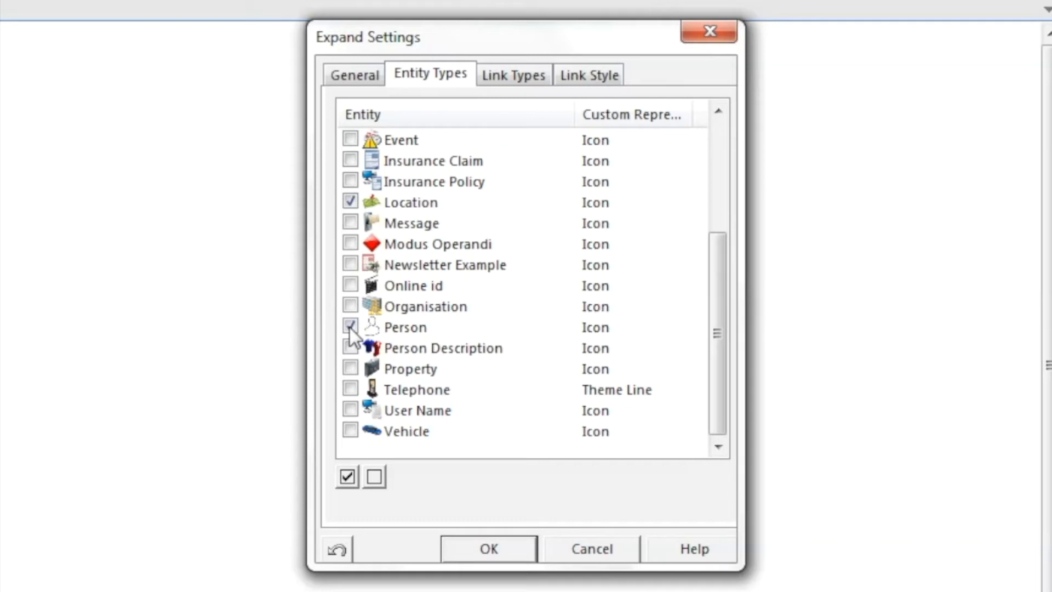
{"action": "left_click", "coordinate": [525, 78]}
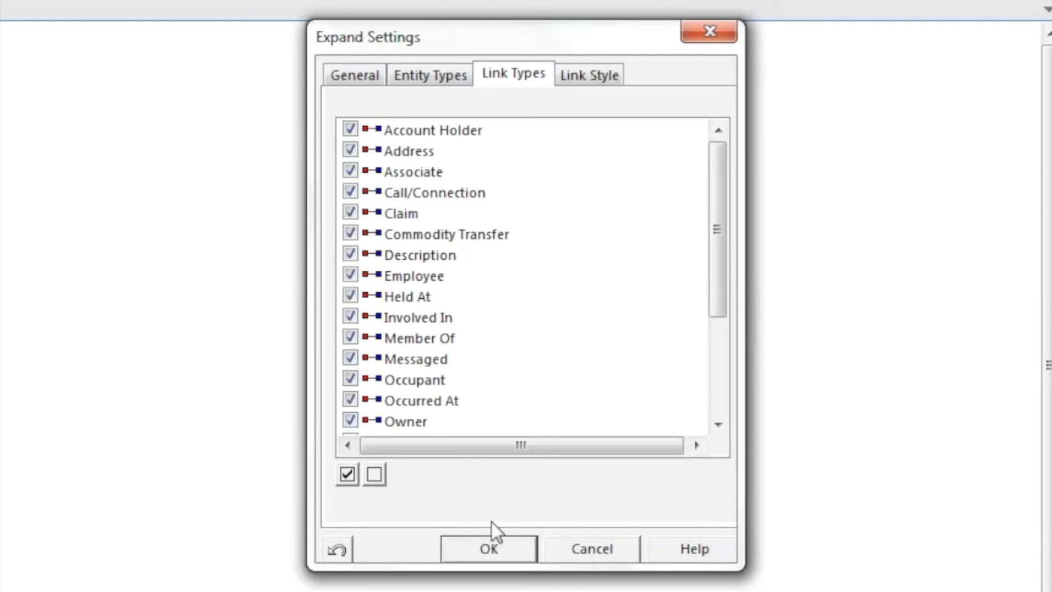
{"action": "left_click", "coordinate": [499, 555]}
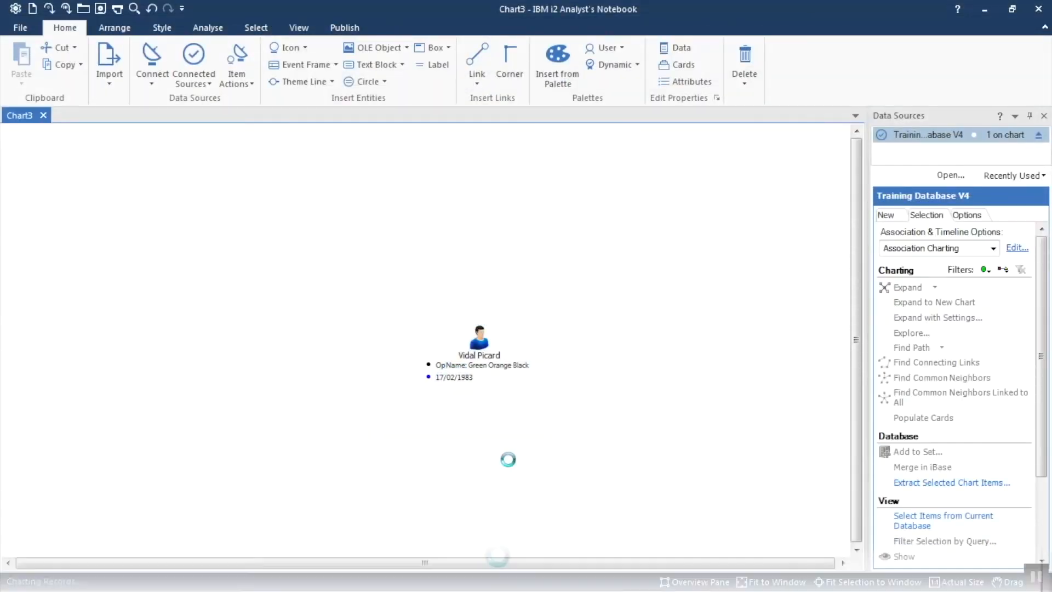